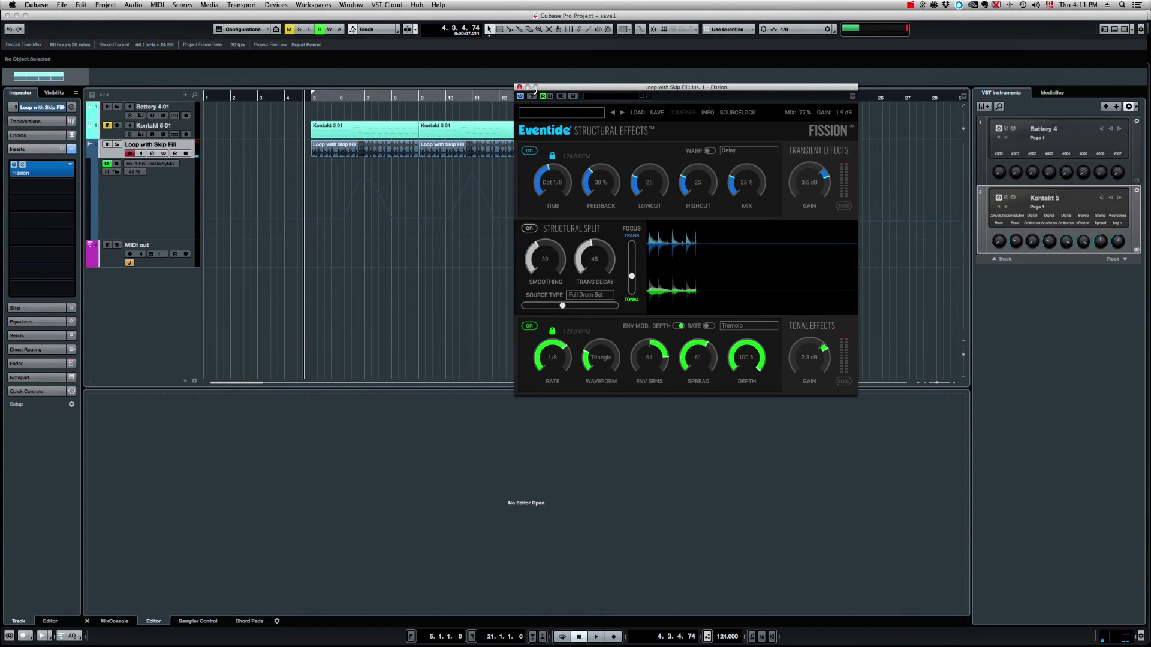
Play the Loop with Skip Fill track and compare its sound with Fission bypassed and active.
{"action": "left_click", "coordinate": [535, 93]}
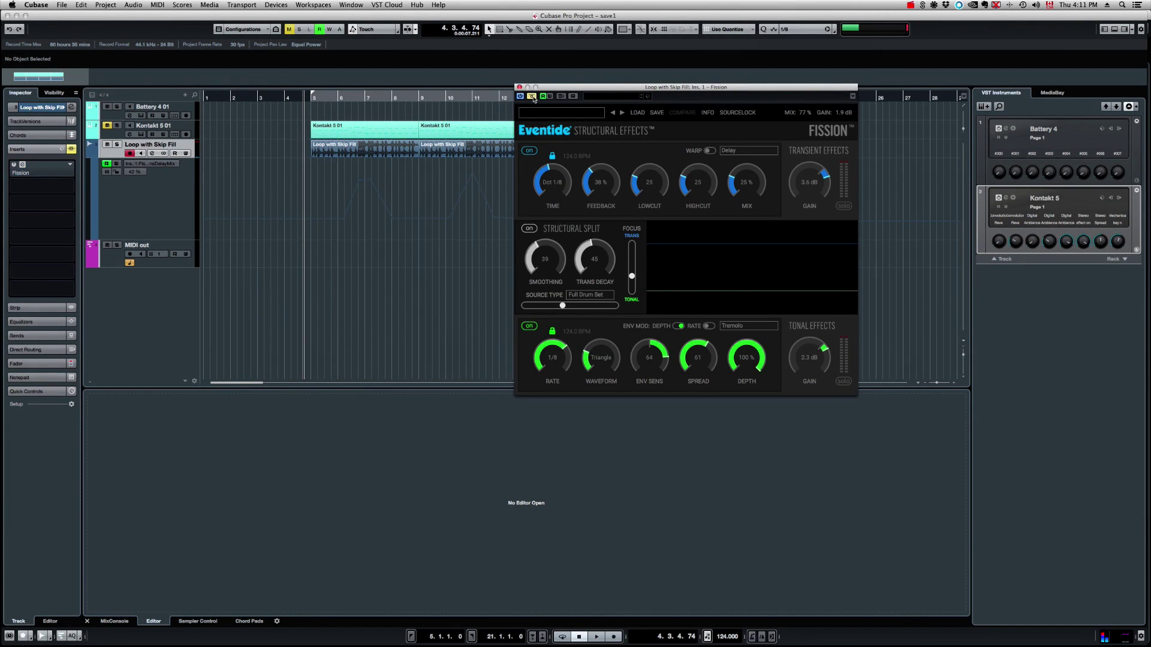
{"action": "key", "text": "space"}
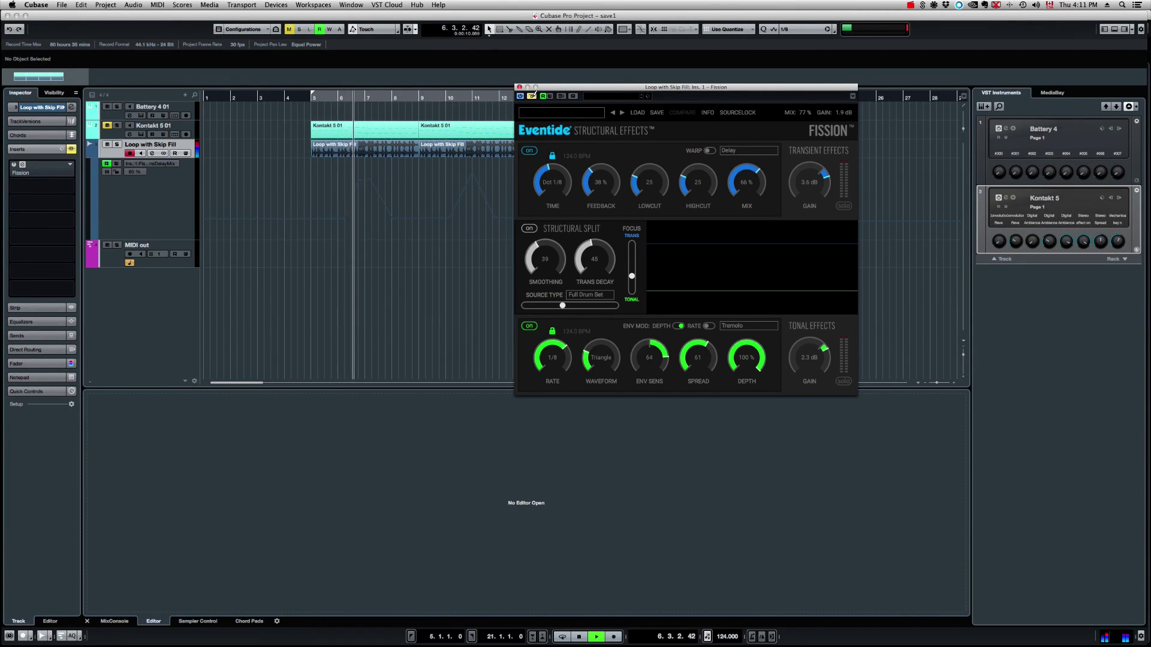
{"action": "left_click", "coordinate": [535, 93]}
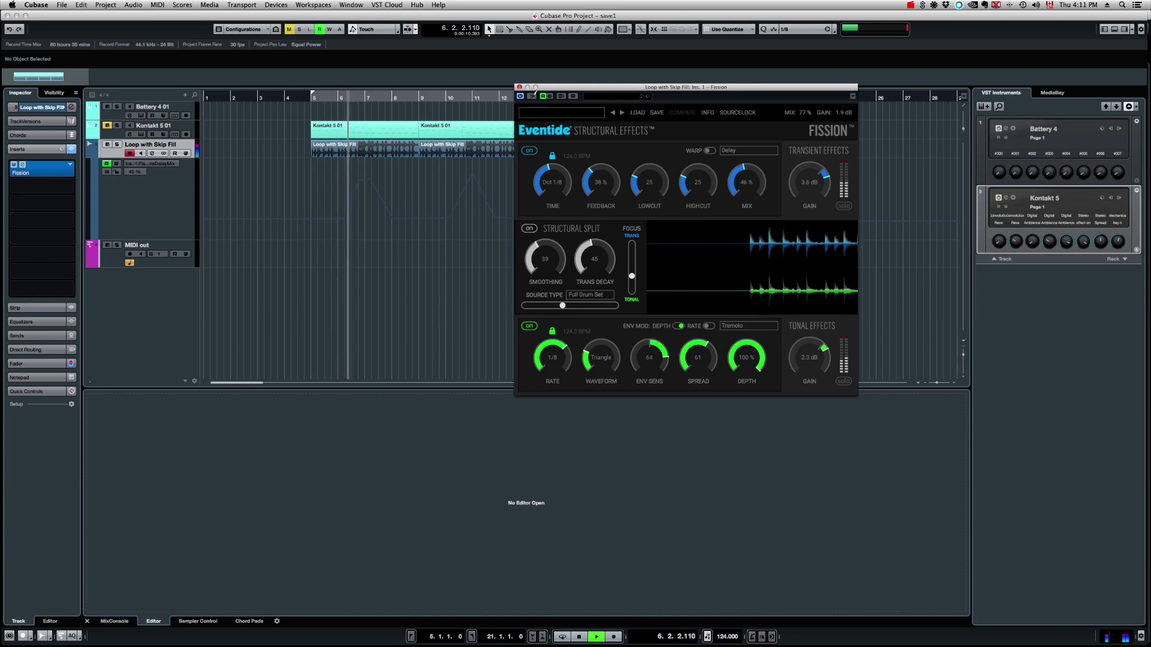
{"action": "key", "text": "space"}
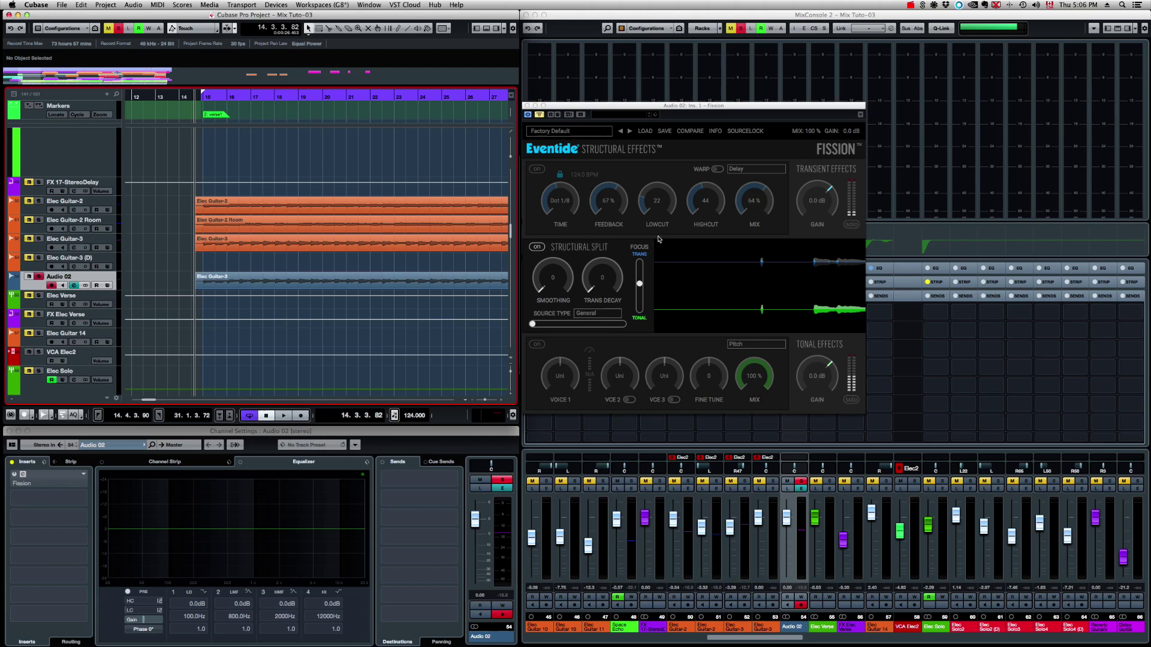
Take Fission on the Audio 02 track out of bypass, play the guitar and move the Structural Split Focus between Trans and Tonal.
{"action": "left_click", "coordinate": [538, 120]}
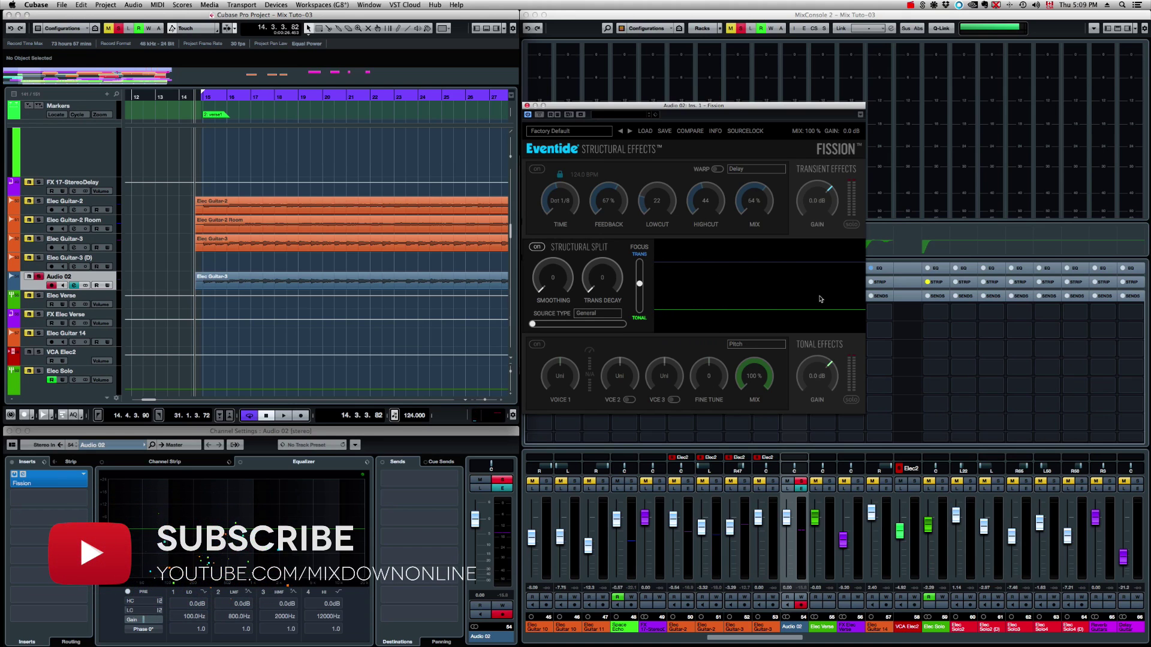
{"action": "key", "text": "space"}
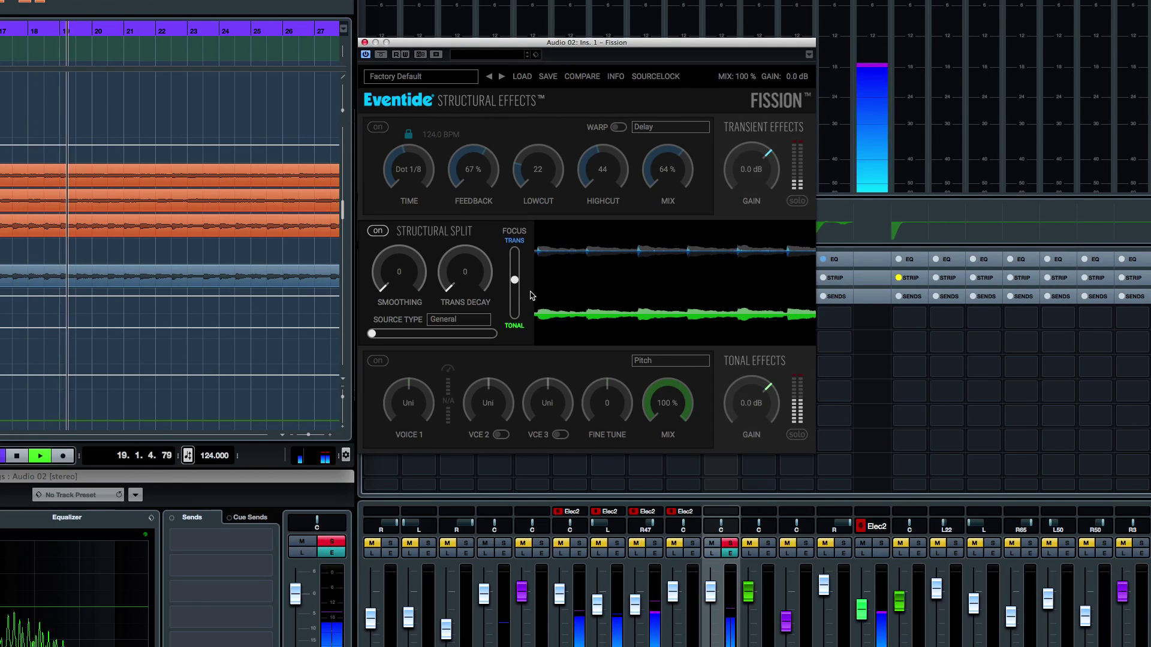
{"action": "left_click_drag", "start_coordinate": [514, 280], "coordinate": [516, 255]}
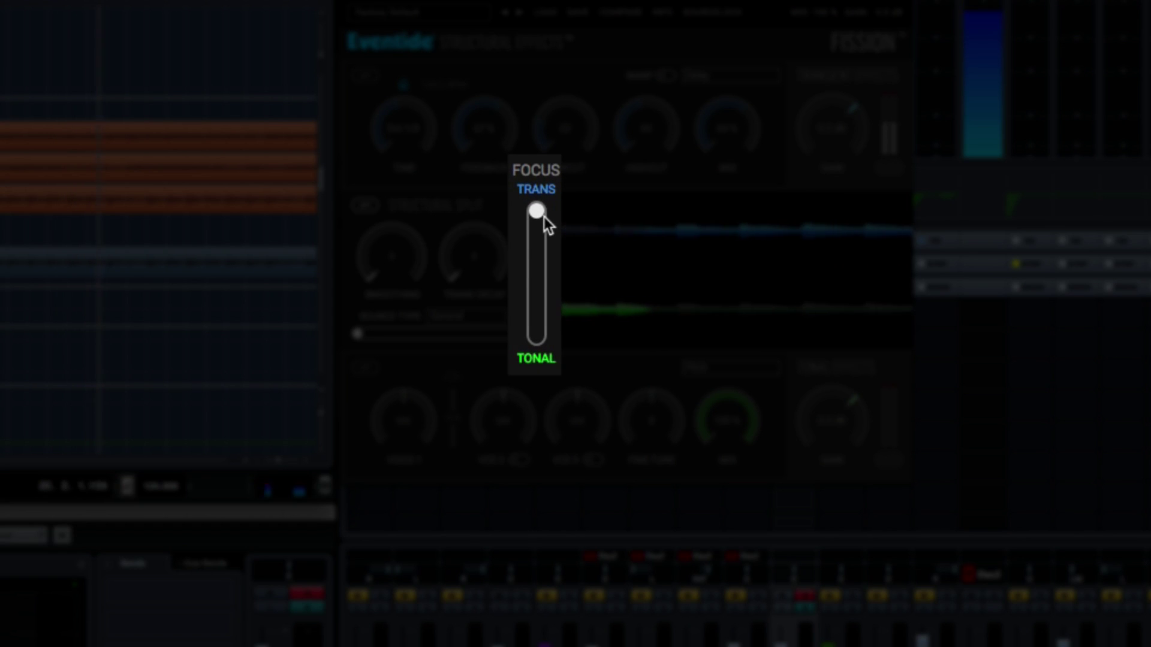
{"action": "left_click_drag", "start_coordinate": [537, 226], "coordinate": [537, 288]}
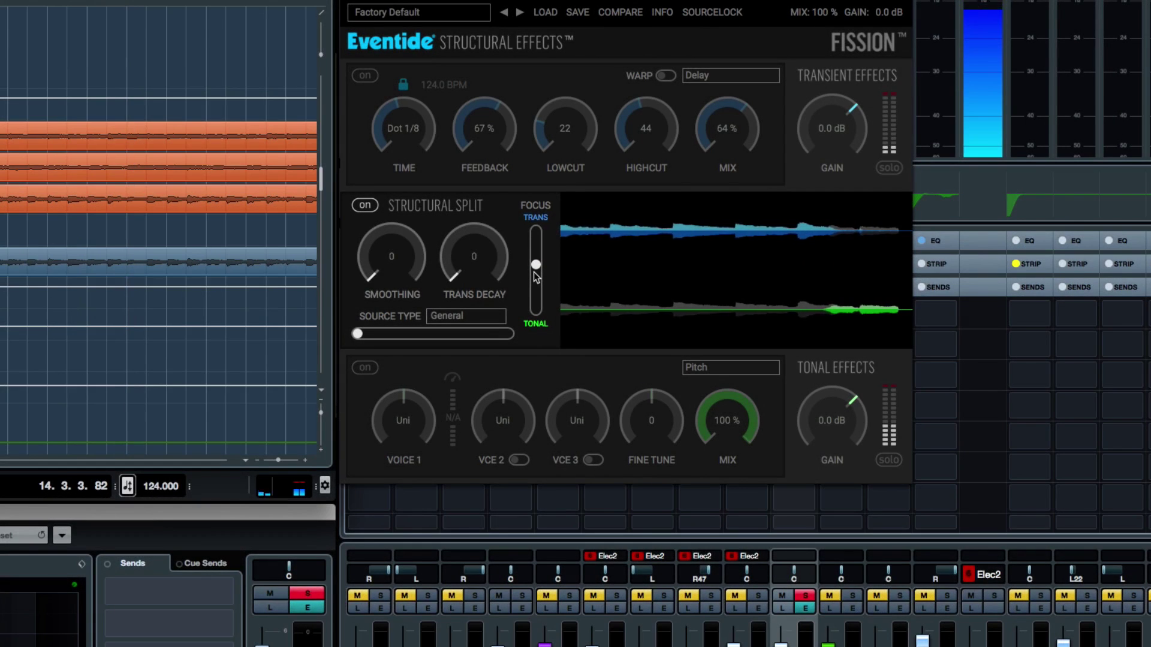
{"action": "left_click_drag", "start_coordinate": [533, 271], "coordinate": [531, 219]}
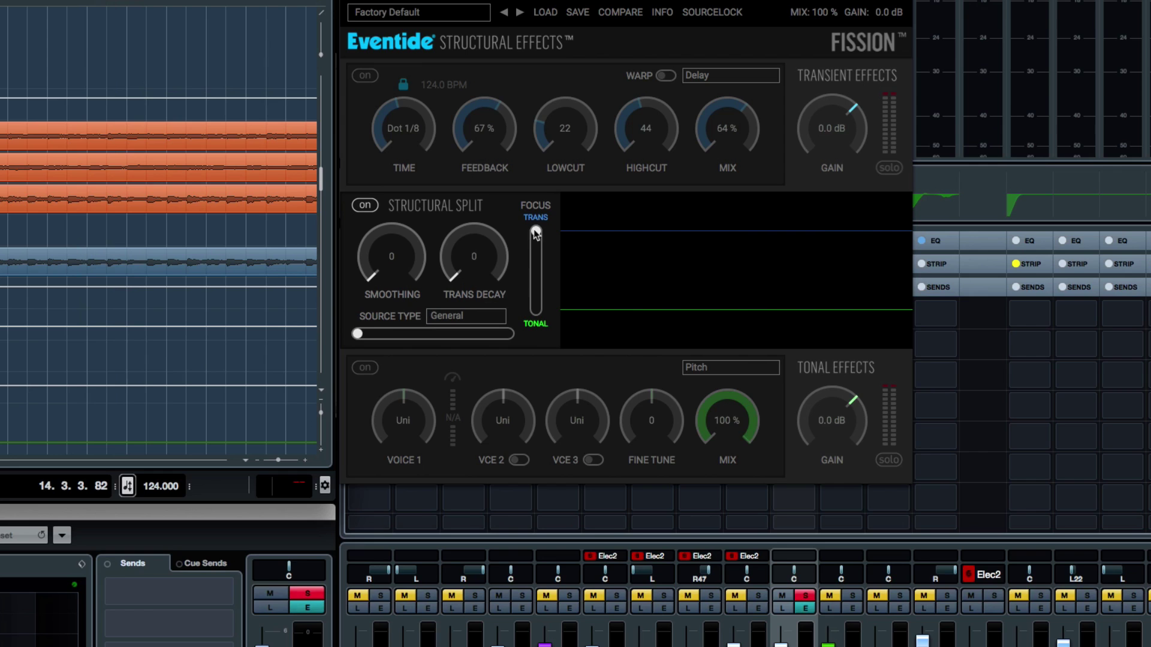
Solo the transient channel and audition the guitar with Focus fully Tonal, near Trans and slightly above the middle.
{"action": "left_click_drag", "start_coordinate": [536, 232], "coordinate": [533, 317]}
{"action": "left_click", "coordinate": [889, 169]}
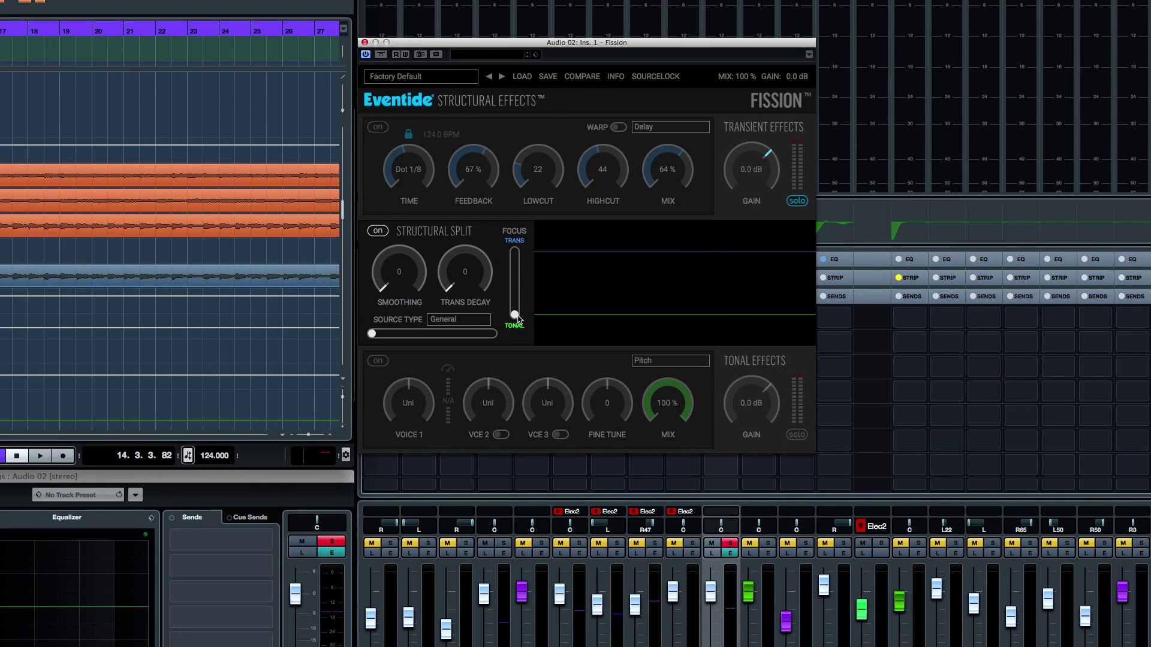
{"action": "key", "text": "space"}
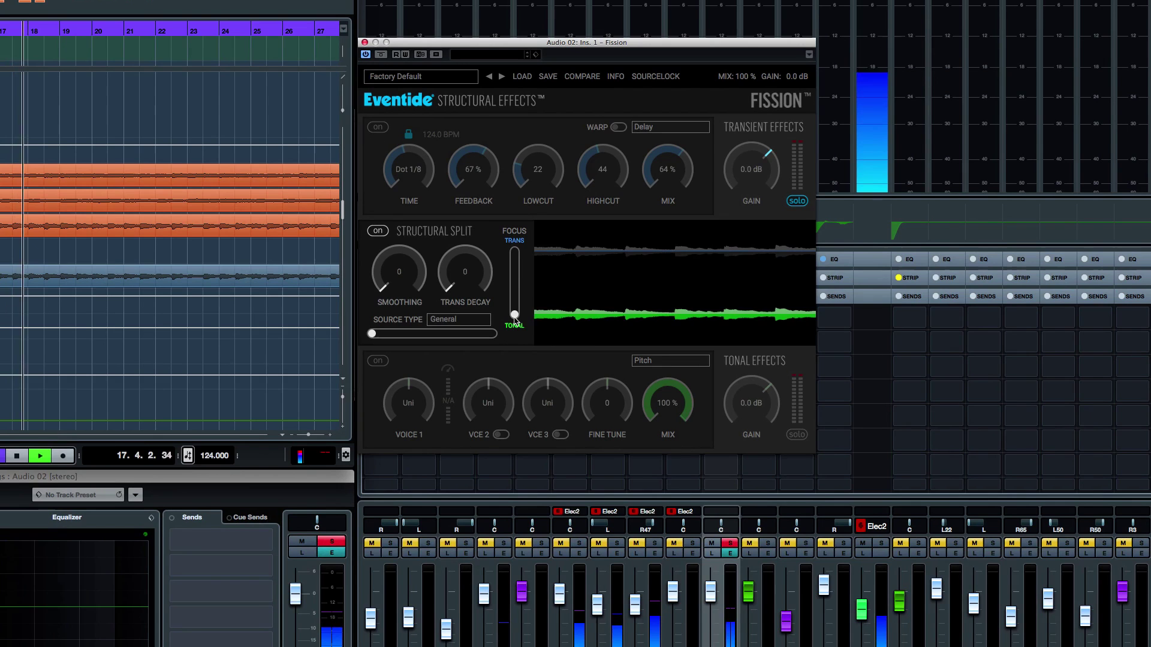
{"action": "left_click_drag", "start_coordinate": [514, 318], "coordinate": [516, 237]}
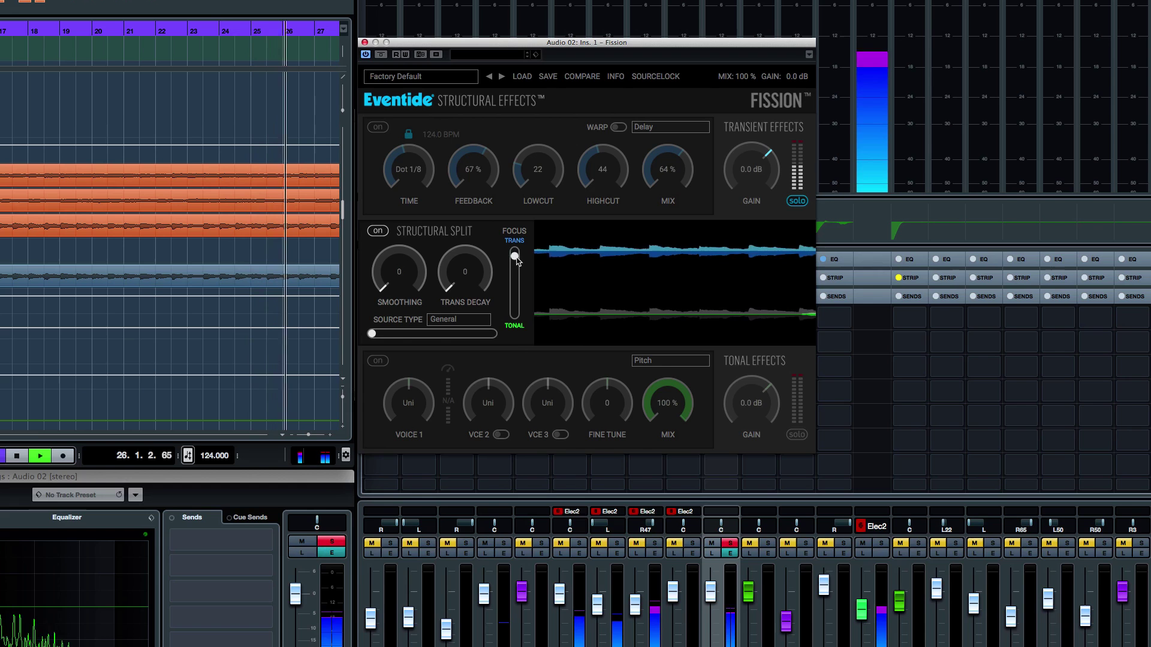
{"action": "left_click_drag", "start_coordinate": [510, 253], "coordinate": [520, 276]}
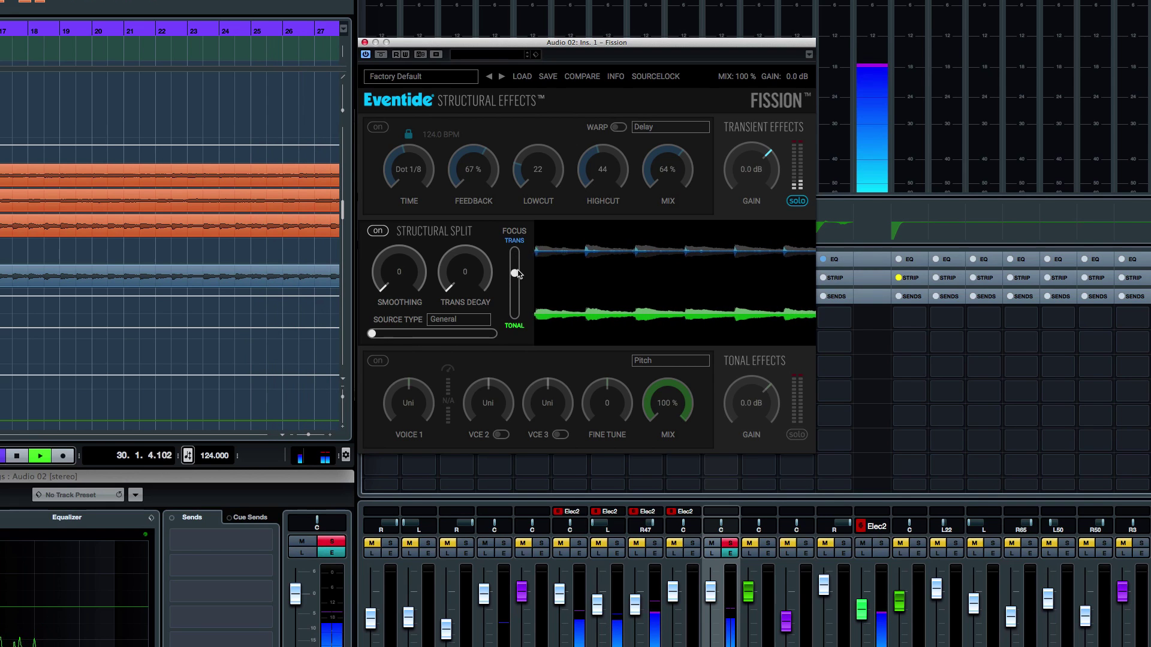
{"action": "key", "text": "space"}
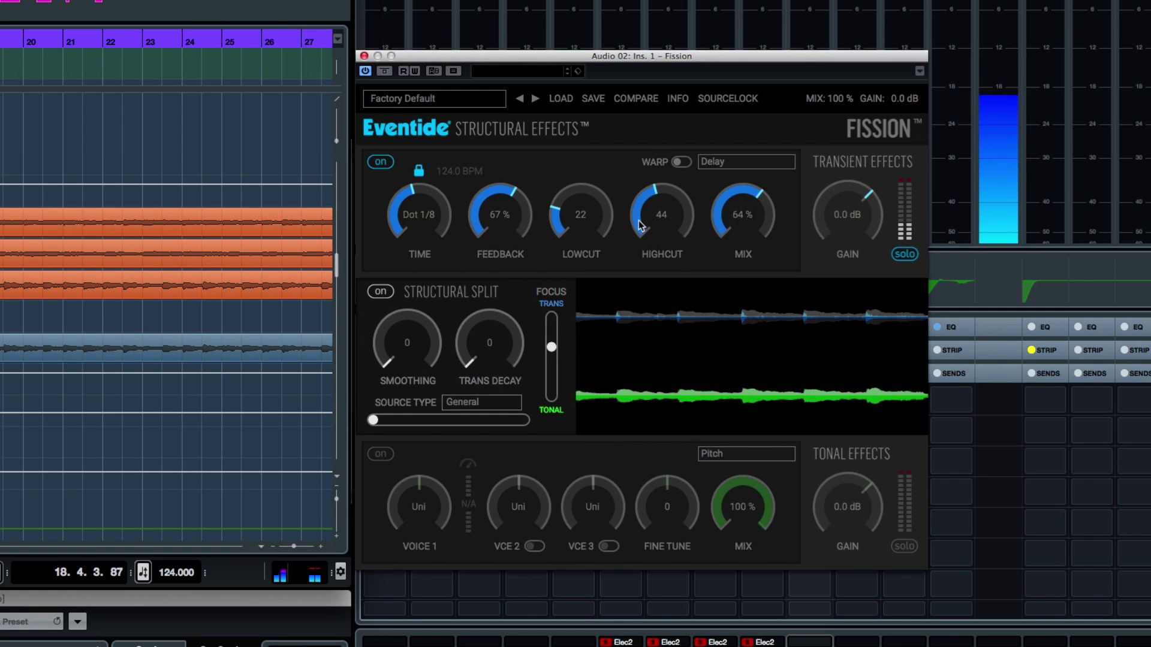
Stop the audition of the transient Delay and review the available transient effect types, keeping Delay.
{"action": "key", "text": "space"}
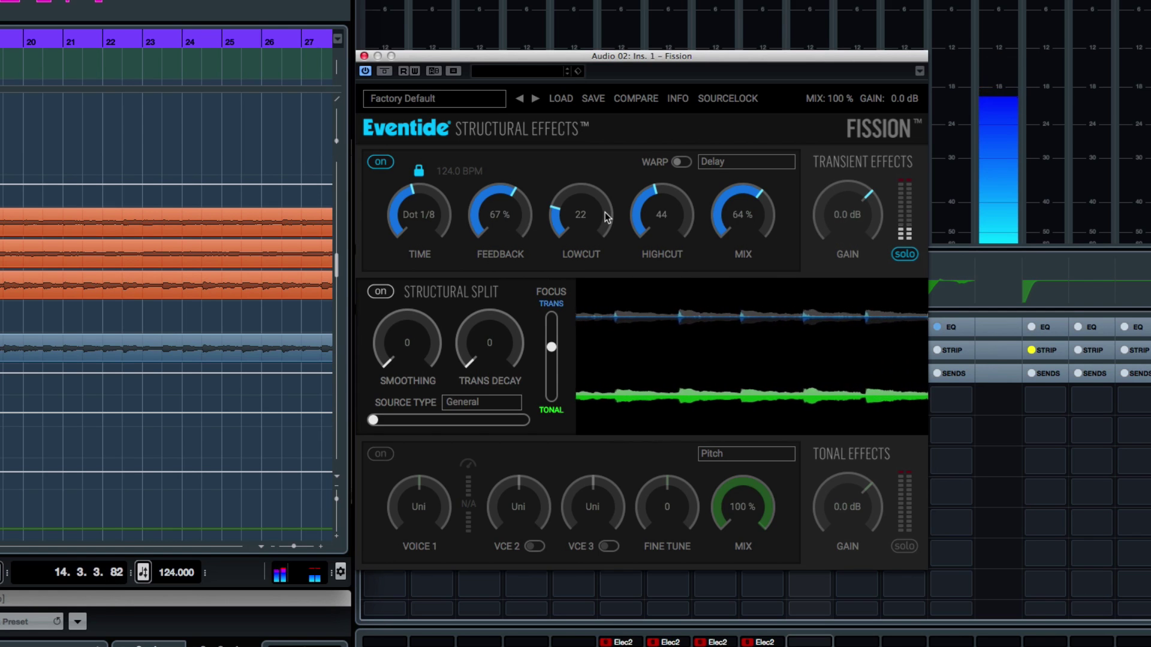
{"action": "left_click", "coordinate": [729, 162]}
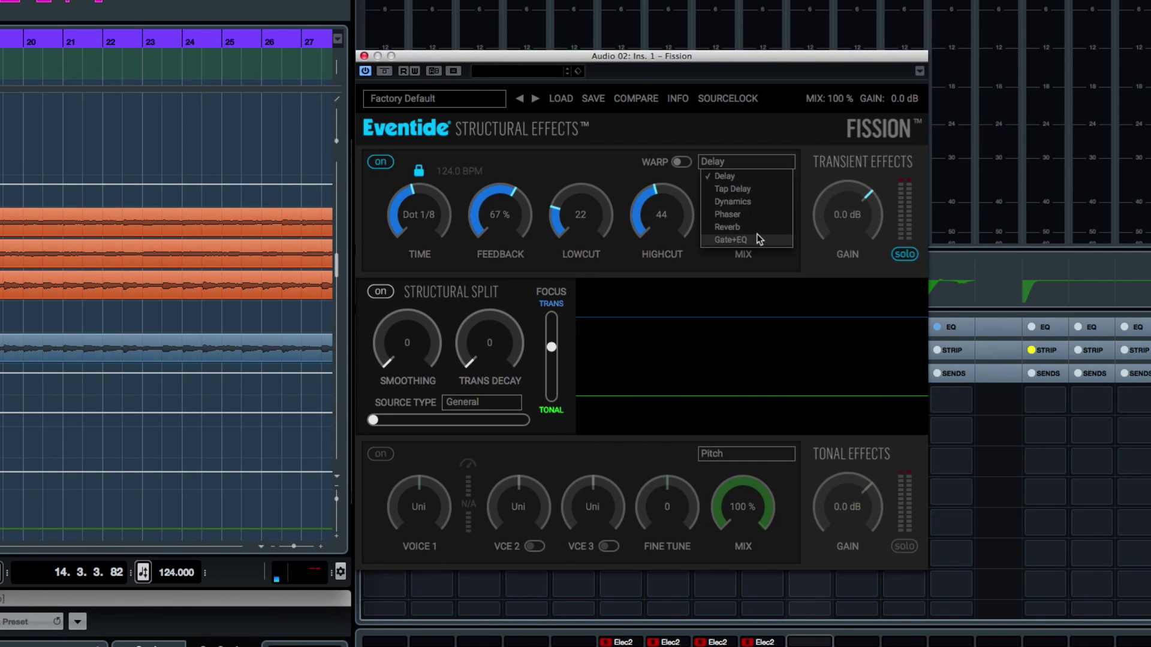
{"action": "left_click", "coordinate": [730, 142]}
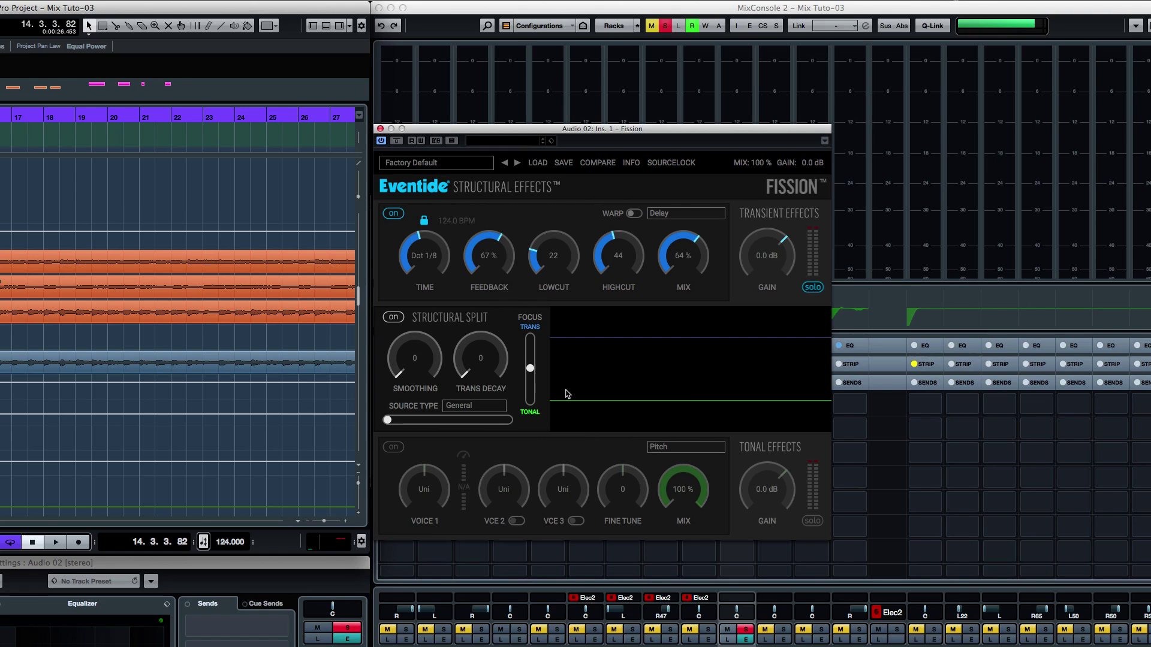
Turn off the transient solo and play the guitar while moving Focus to Trans and back to about the middle.
{"action": "left_click", "coordinate": [805, 289]}
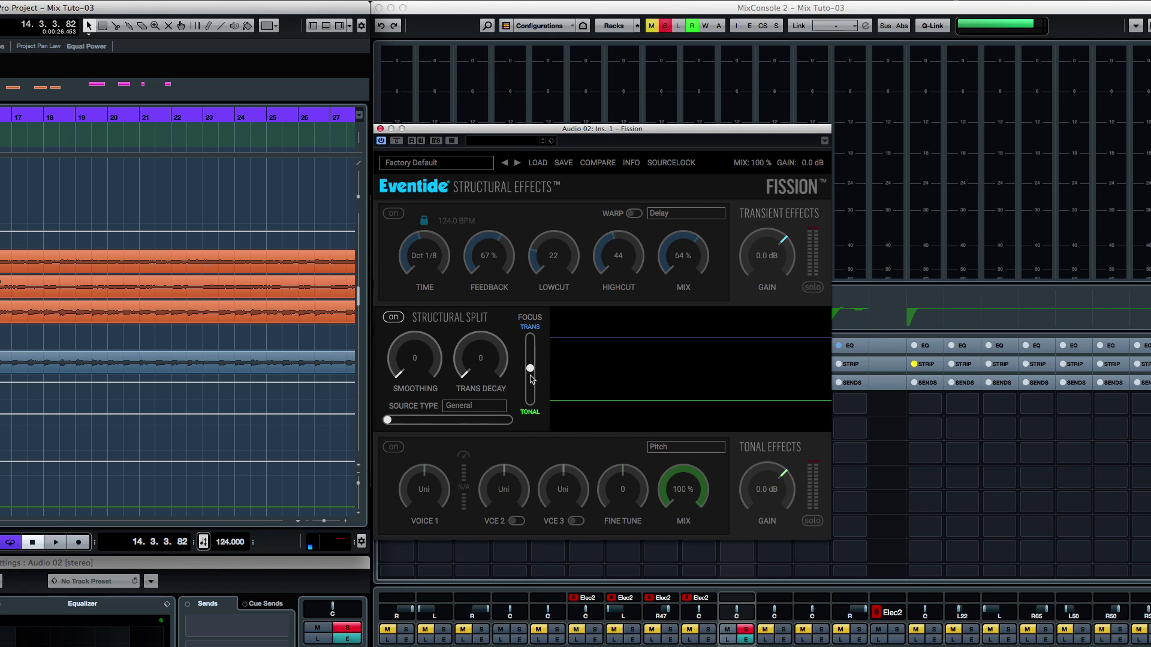
{"action": "key", "text": "space"}
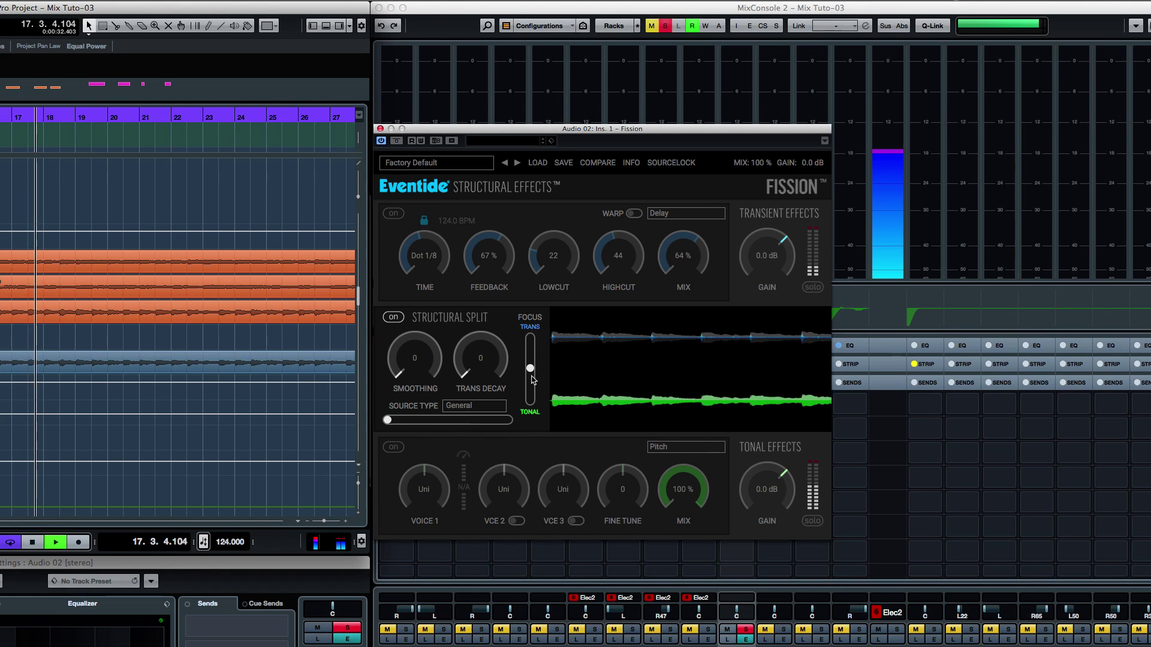
{"action": "left_click_drag", "start_coordinate": [532, 379], "coordinate": [531, 342]}
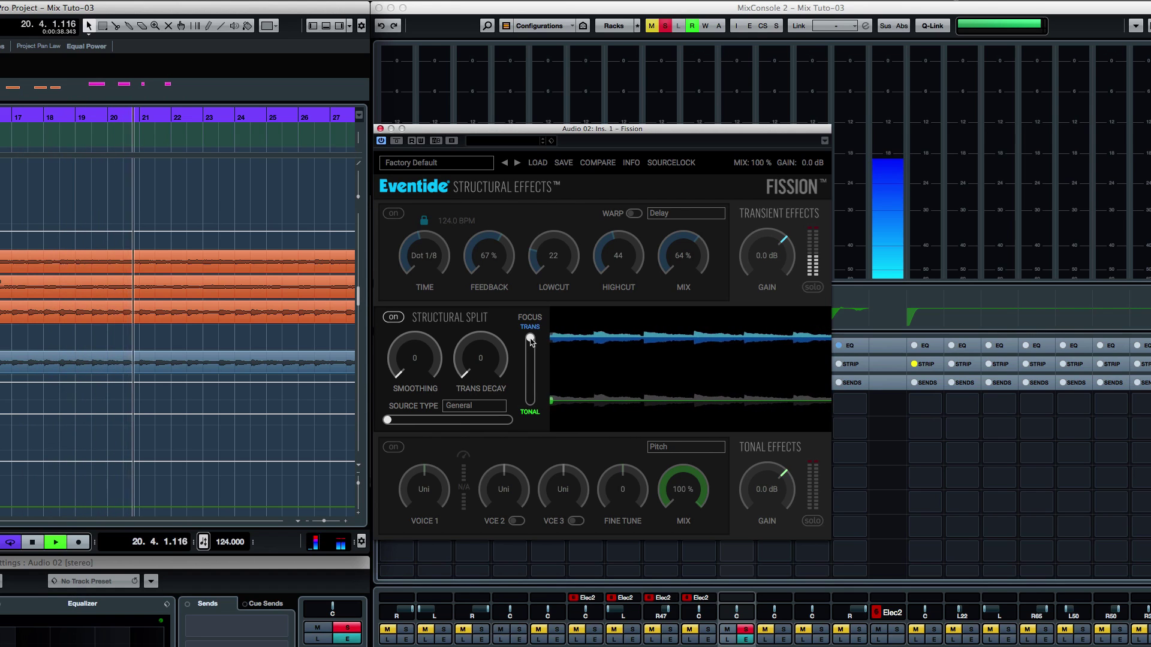
{"action": "left_click_drag", "start_coordinate": [531, 340], "coordinate": [533, 373]}
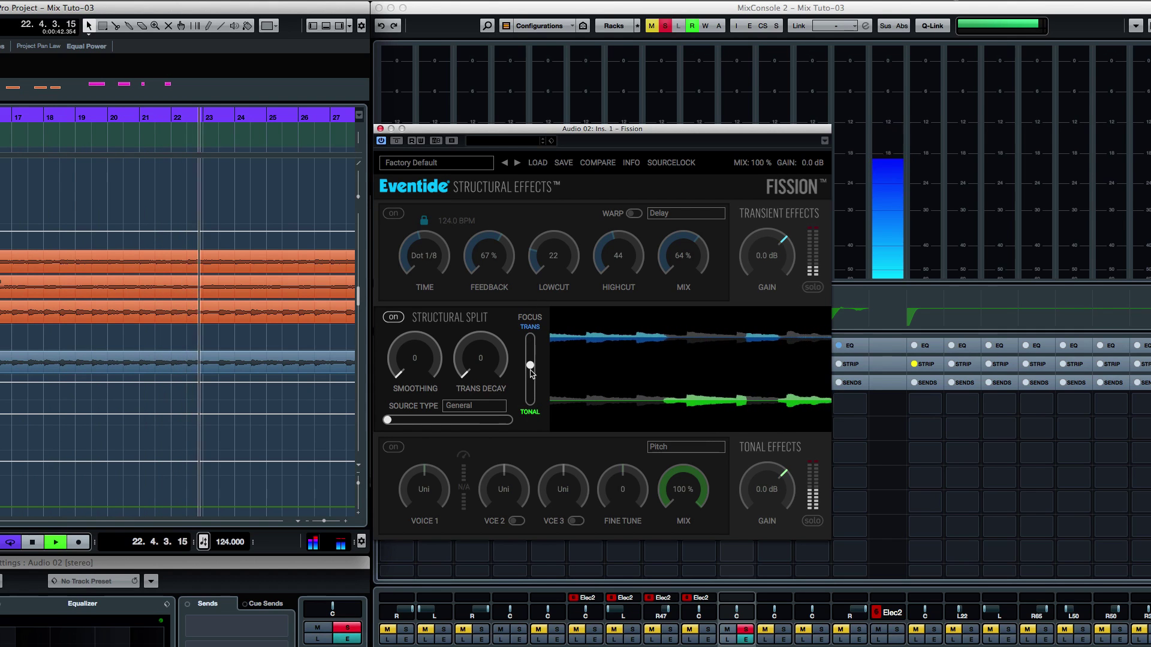
{"action": "key", "text": "space"}
Lower the Transient Effects gain to -96.0 dB during playback and shift Focus slightly toward Trans.
{"action": "key", "text": "space"}
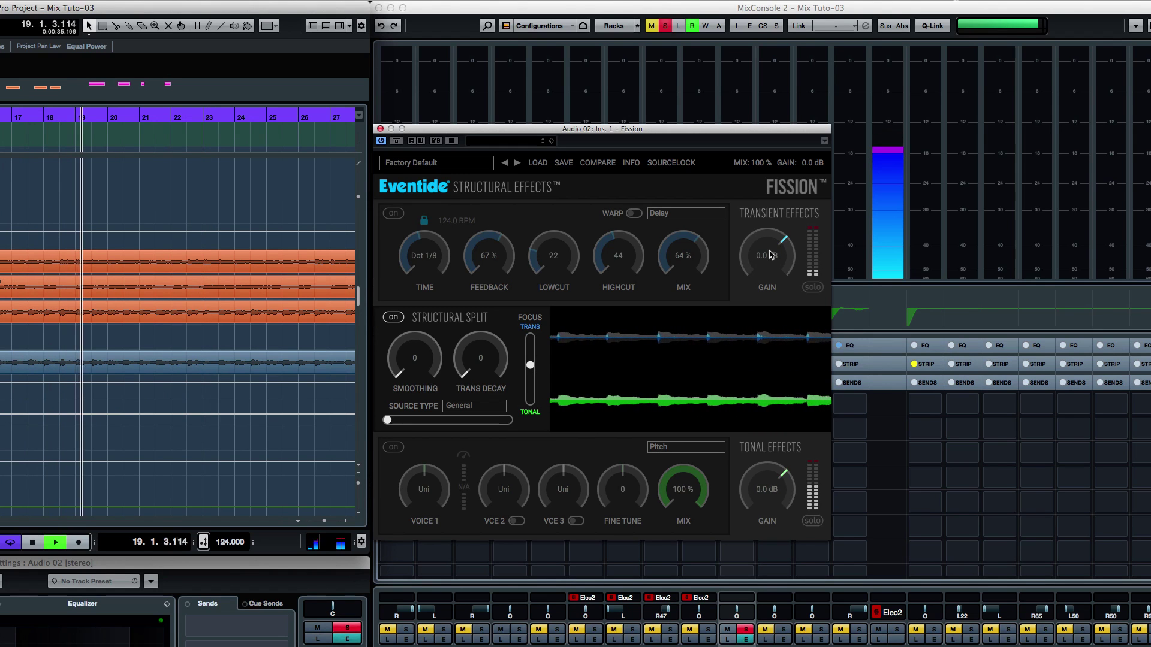
{"action": "scroll", "coordinate": [764, 267], "scroll_direction": "down", "scroll_amount": 3}
{"action": "left_click_drag", "start_coordinate": [769, 265], "coordinate": [764, 313]}
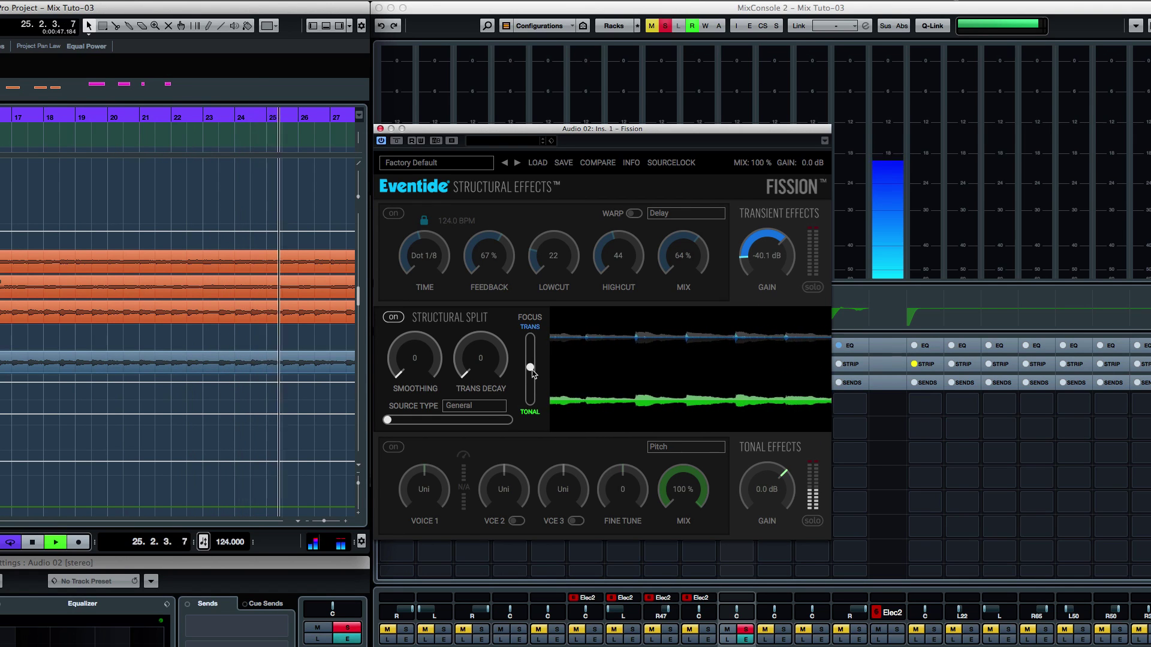
{"action": "left_click_drag", "start_coordinate": [531, 365], "coordinate": [532, 355]}
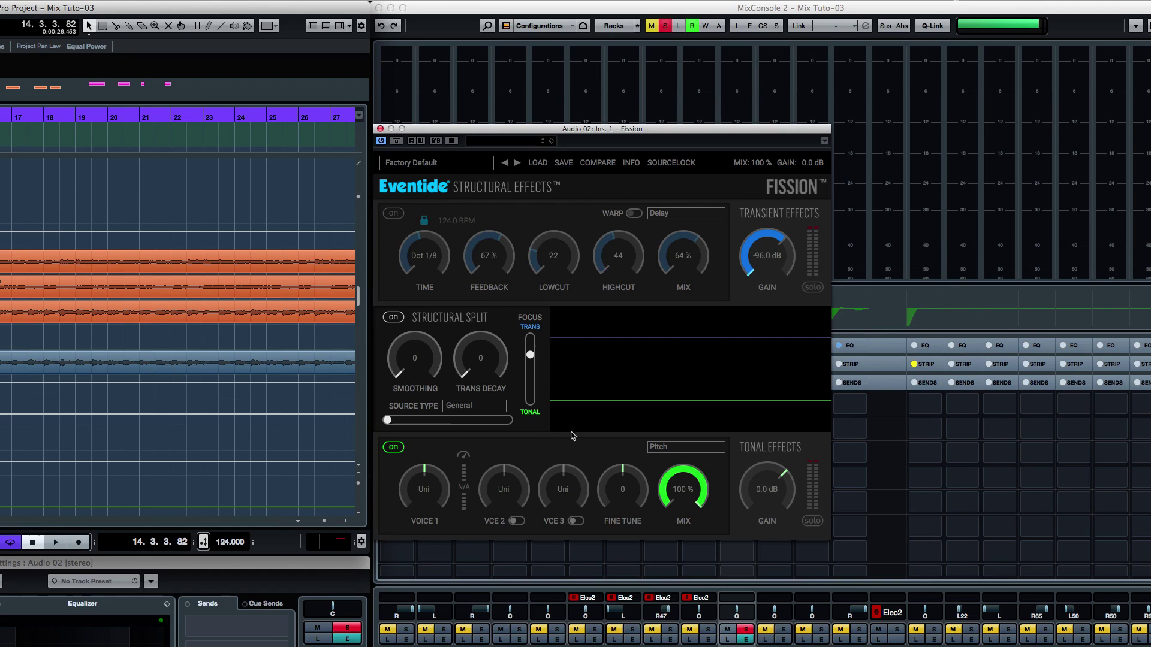
Try Delay, Compressor, Reverb and Tremolo as the Tonal Effects type.
{"action": "left_click", "coordinate": [692, 447]}
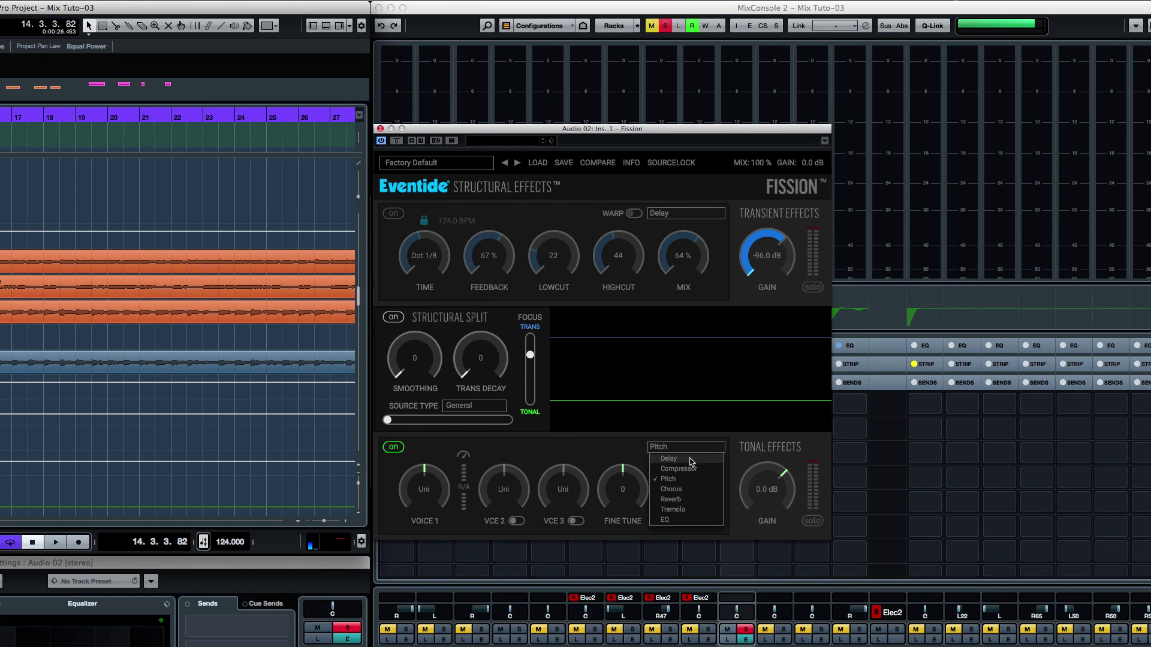
{"action": "left_click", "coordinate": [692, 459]}
{"action": "left_click", "coordinate": [693, 453]}
{"action": "left_click", "coordinate": [694, 470]}
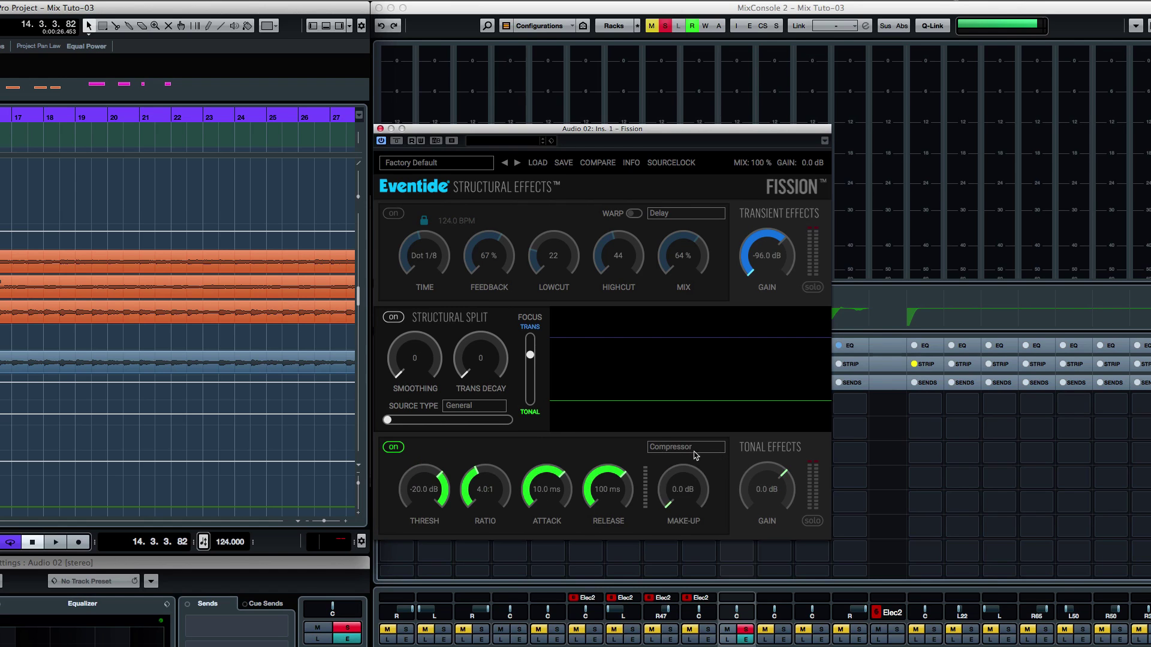
{"action": "left_click", "coordinate": [696, 450]}
{"action": "left_click", "coordinate": [694, 499]}
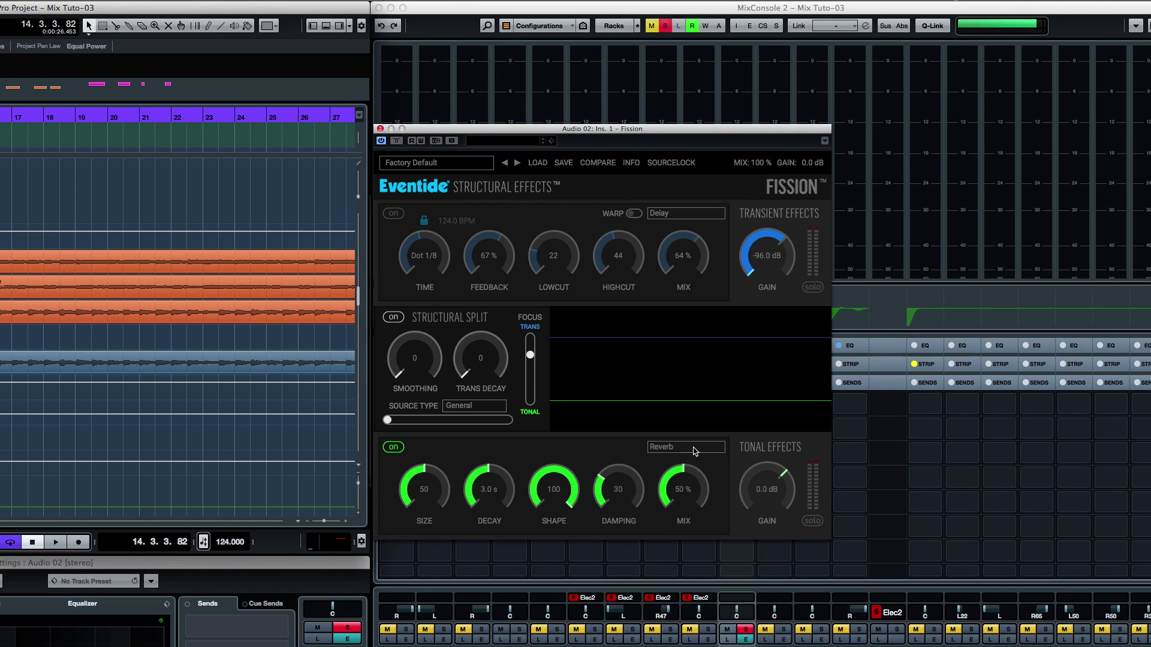
{"action": "left_click", "coordinate": [694, 451]}
{"action": "left_click", "coordinate": [696, 493]}
Set the Tonal Effects type to Reverb and raise its mix to 70 % while the guitar plays.
{"action": "key", "text": "space"}
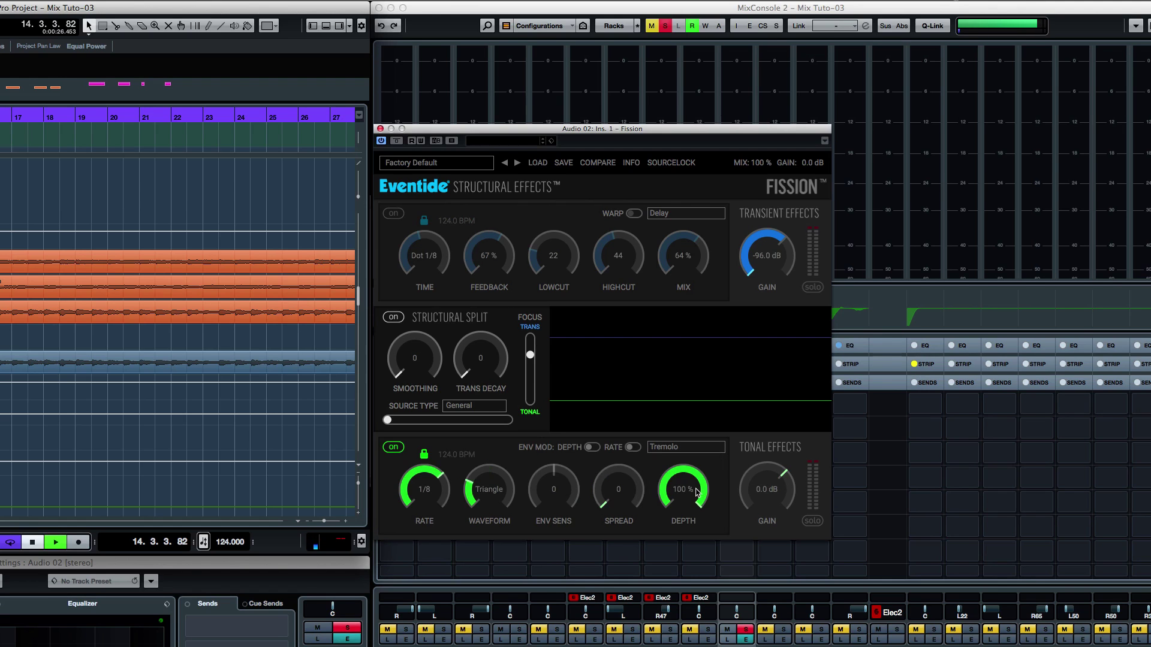
{"action": "left_click", "coordinate": [686, 448]}
{"action": "left_click", "coordinate": [687, 501]}
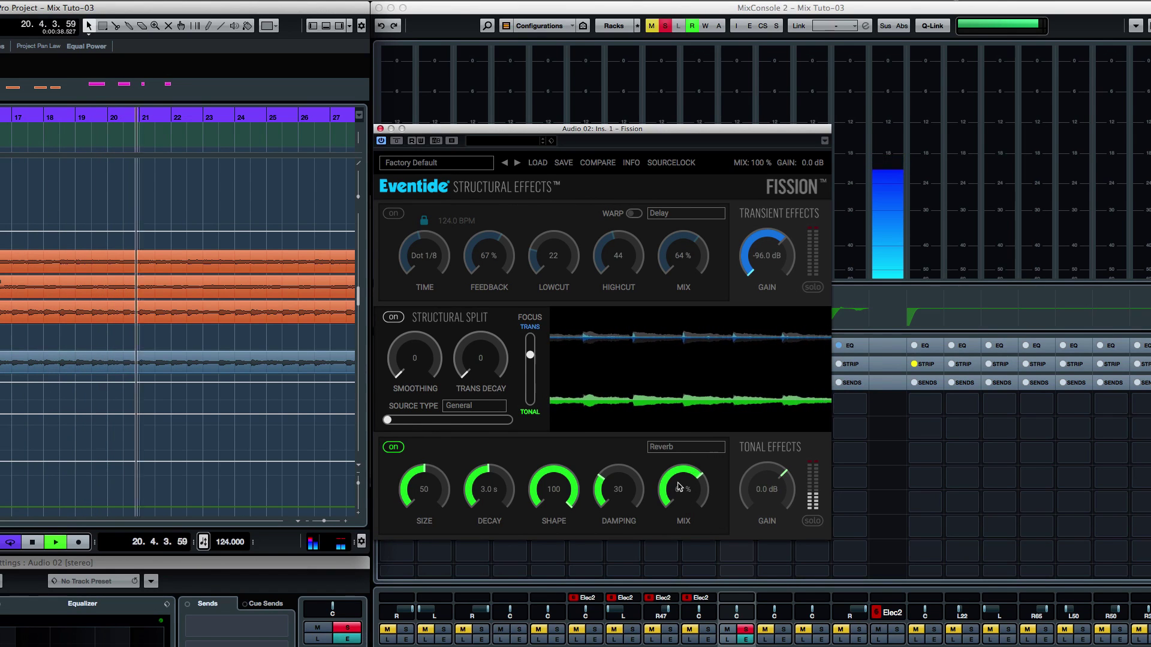
{"action": "key", "text": "space"}
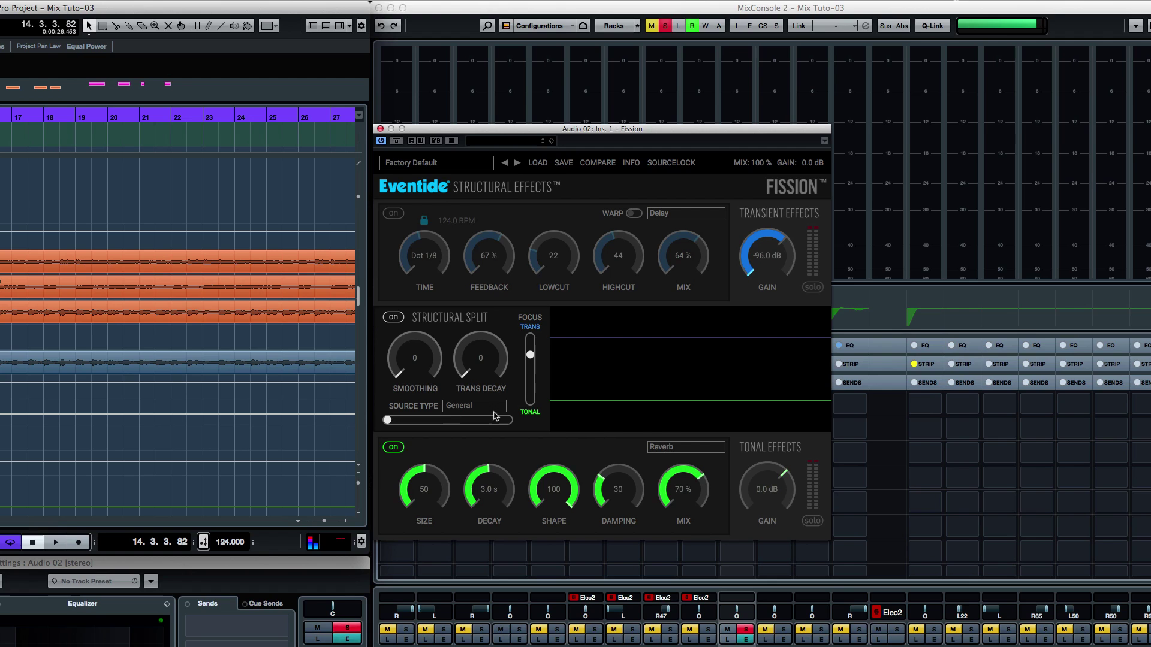
Set the Structural Split source type to Guitar and leave both the tonal and transient effects switched off.
{"action": "left_click", "coordinate": [474, 407]}
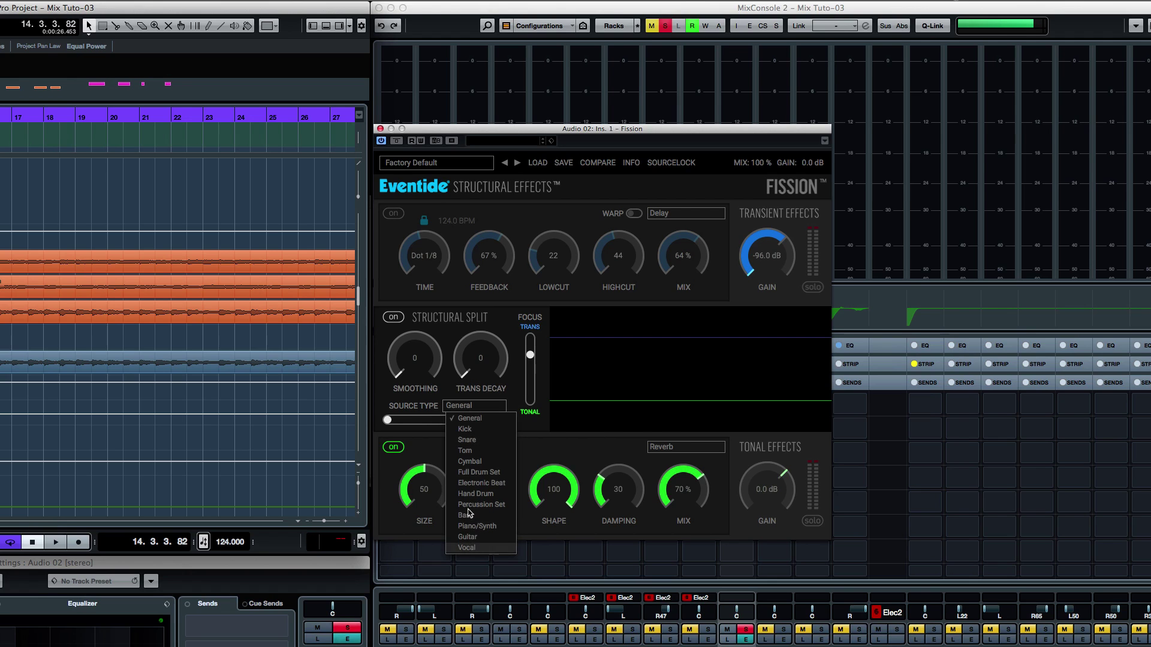
{"action": "left_click", "coordinate": [467, 537]}
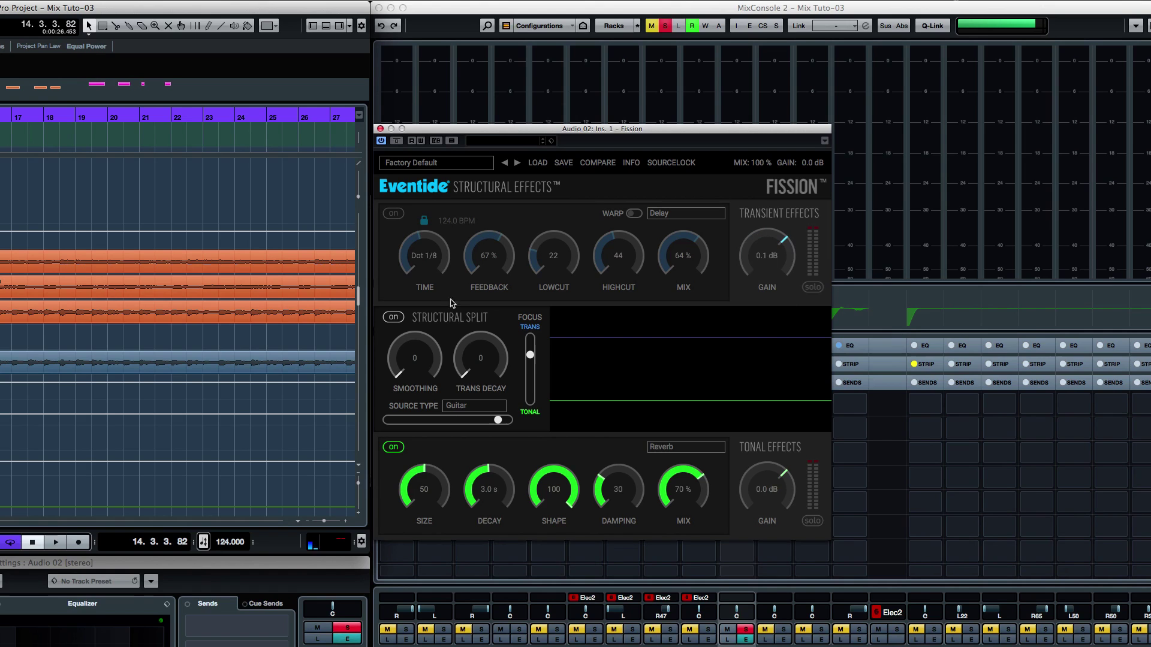
{"action": "left_click", "coordinate": [386, 215]}
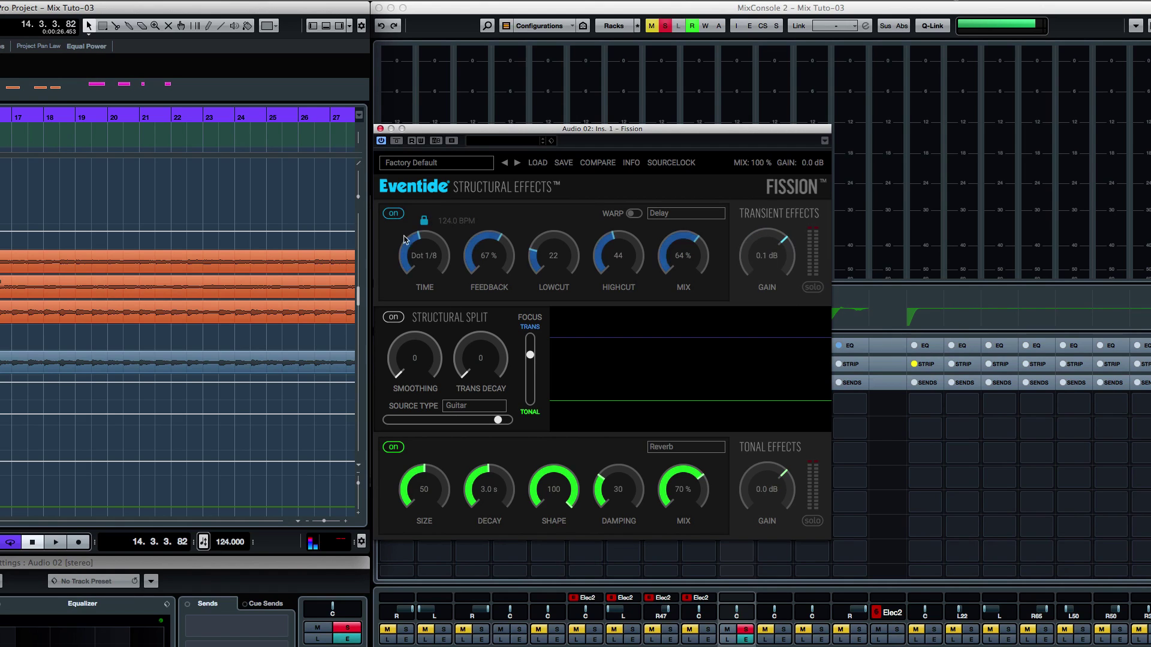
{"action": "left_click", "coordinate": [390, 446]}
{"action": "left_click", "coordinate": [400, 215]}
Play the guitar with both effects off and set the Tonal Effects gain to 0.2 dB.
{"action": "key", "text": "space"}
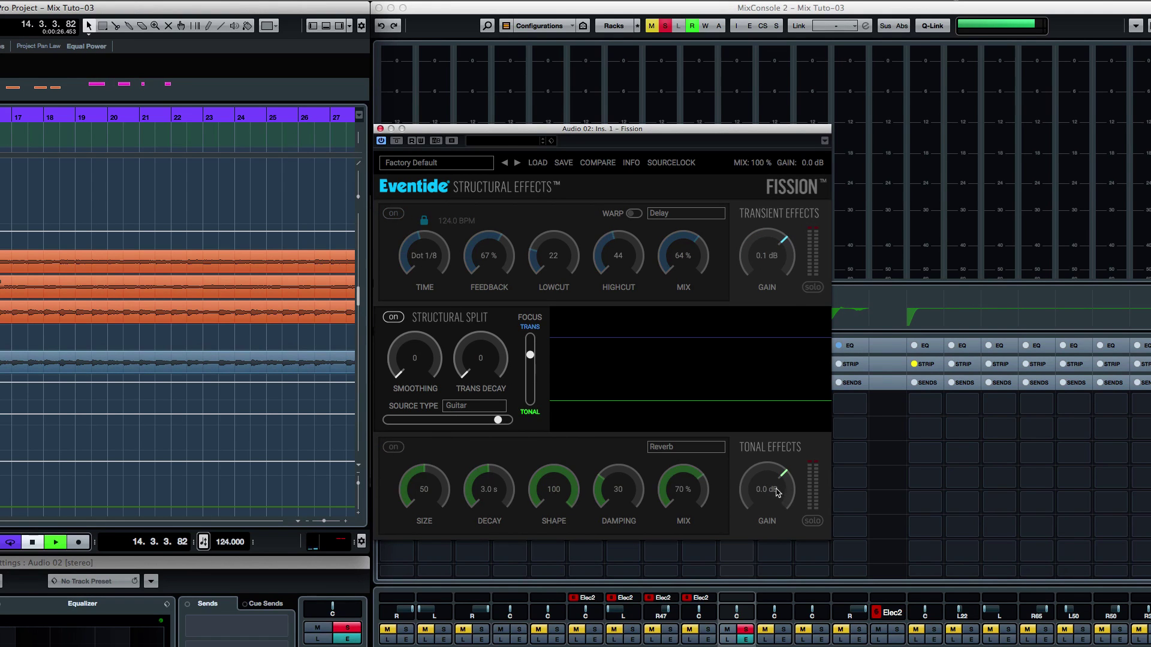
{"action": "mouse_move", "coordinate": [773, 506]}
{"action": "left_mouse_down"}
{"action": "mouse_move", "coordinate": [765, 547]}
{"action": "mouse_move", "coordinate": [762, 494]}
{"action": "left_mouse_up"}
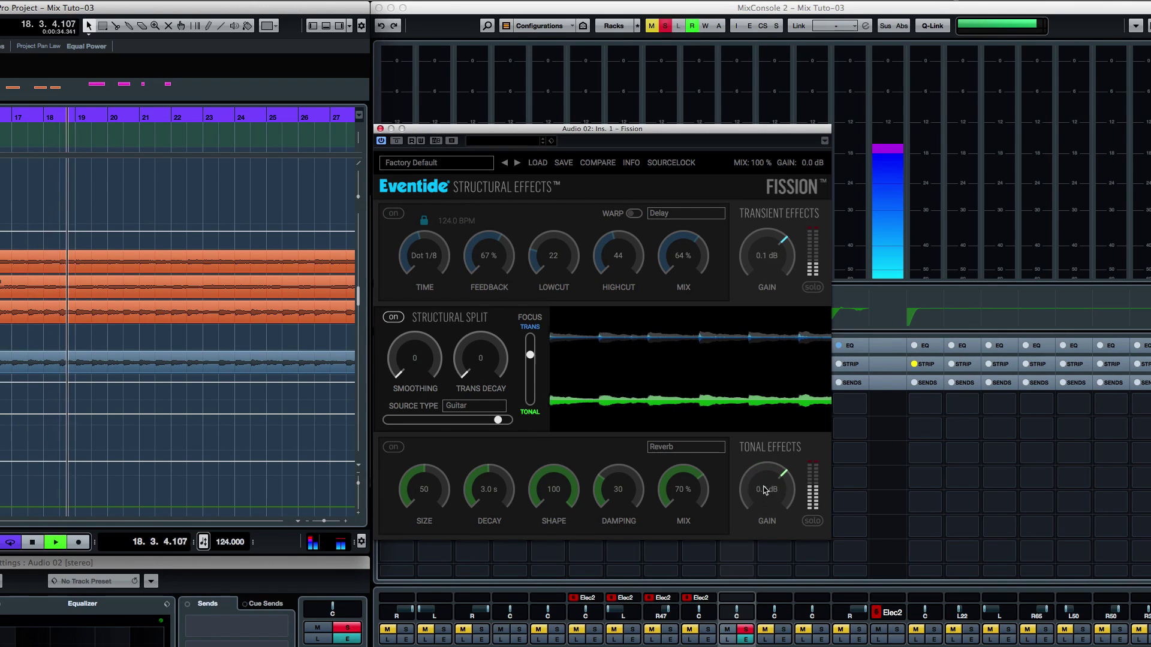
{"action": "key", "text": "space"}
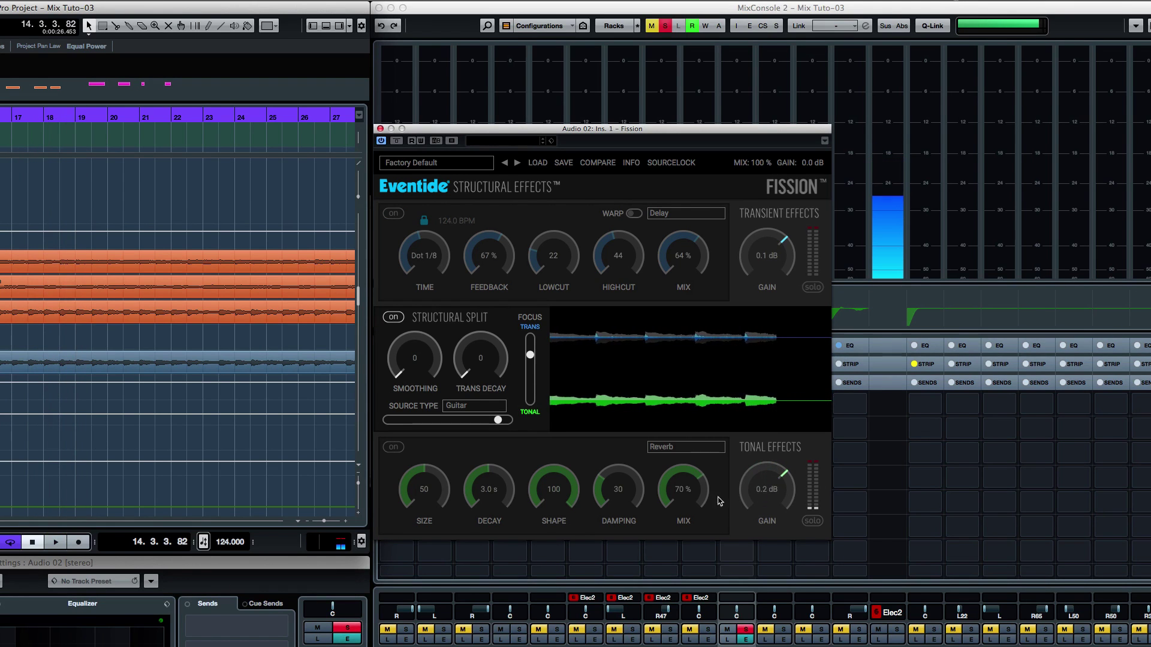
Set the Tonal Effects type to Chorus, then solo the tonal part and switch its effect on during playback.
{"action": "left_click", "coordinate": [684, 456]}
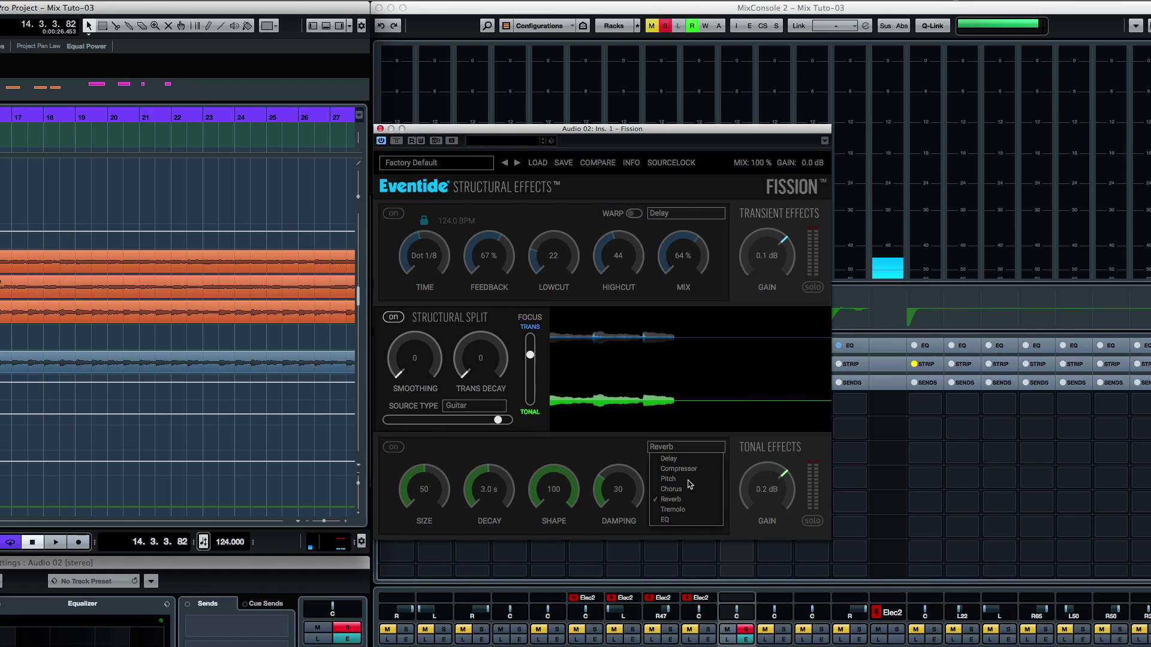
{"action": "left_click", "coordinate": [689, 488]}
{"action": "key", "text": "space"}
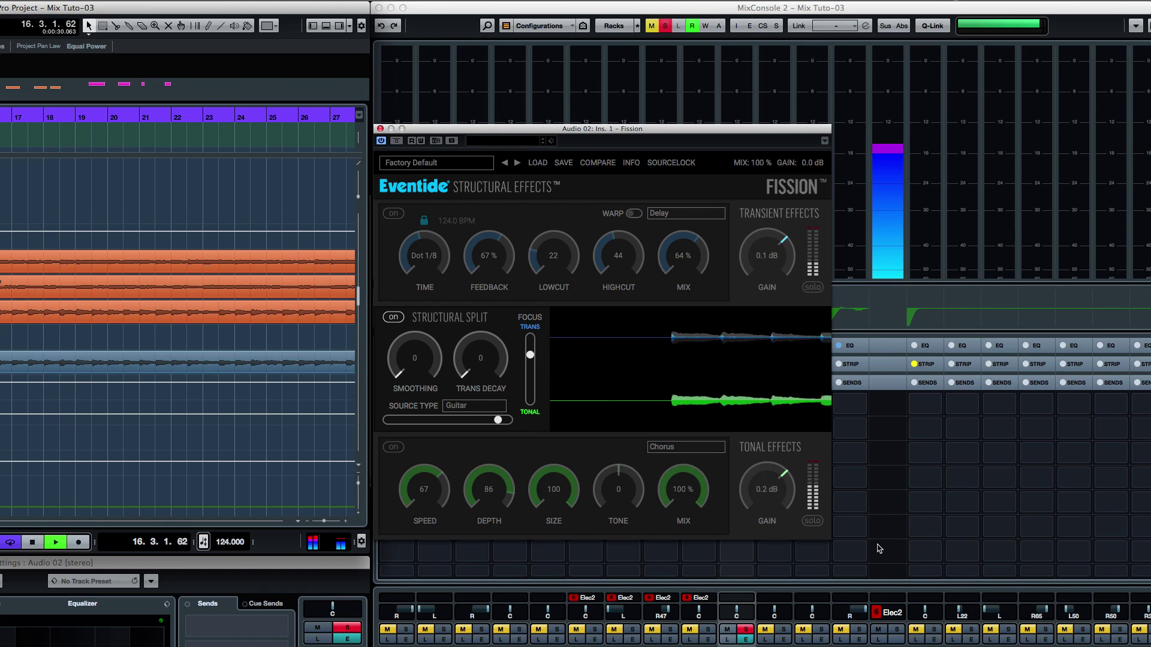
{"action": "left_click", "coordinate": [812, 521]}
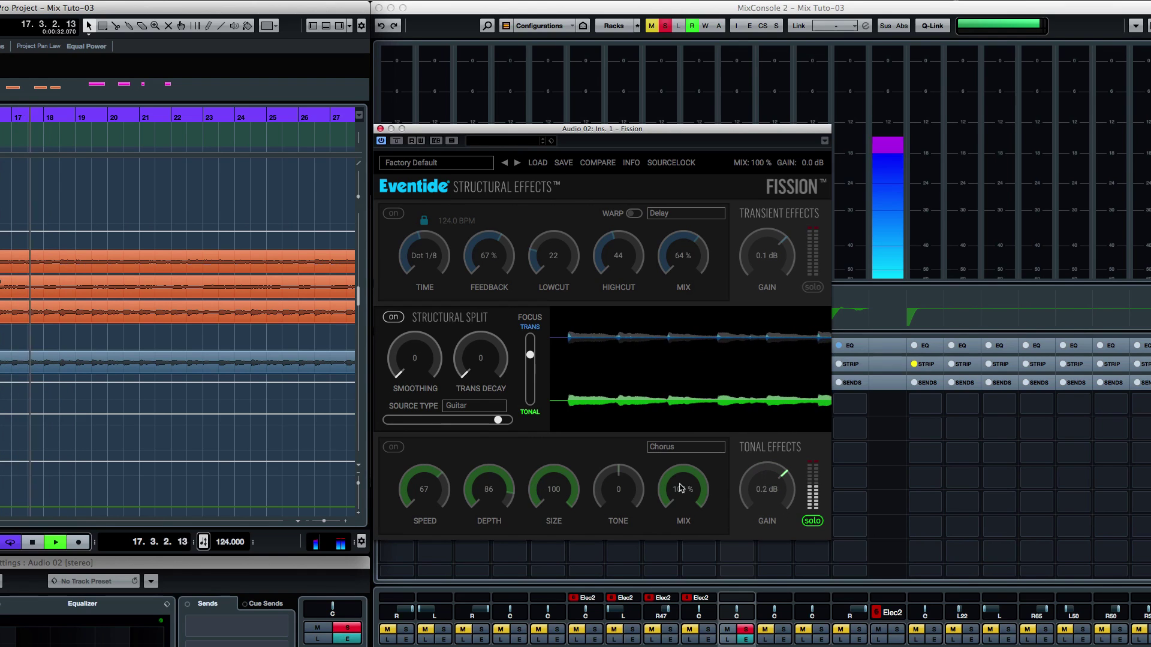
{"action": "left_click", "coordinate": [394, 447]}
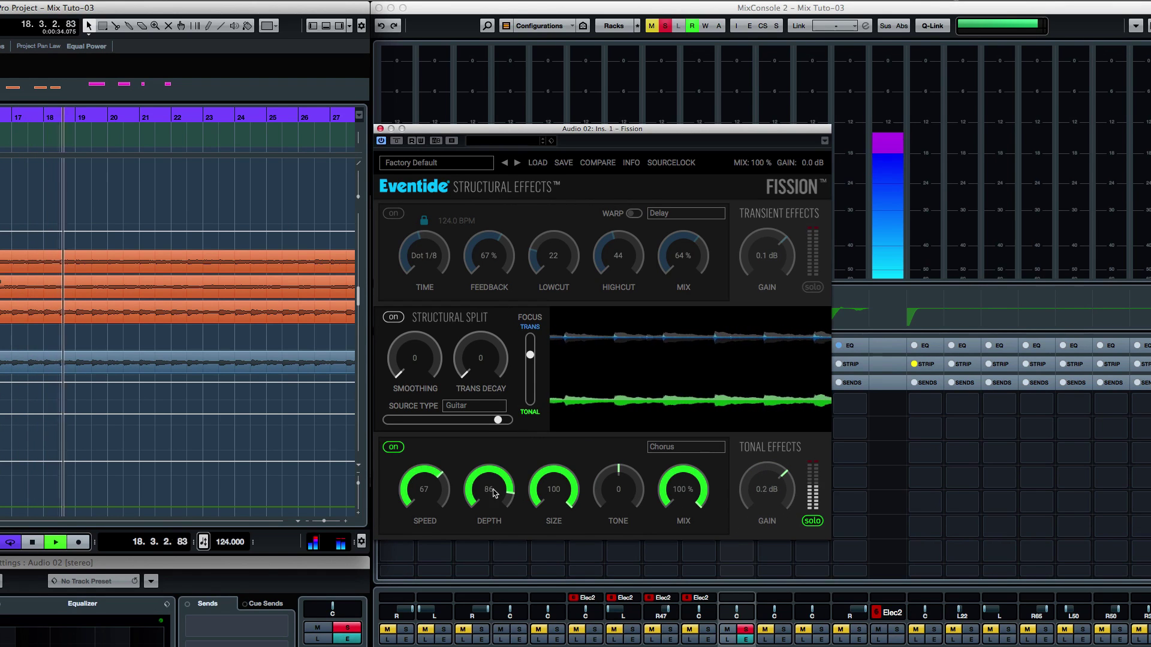
Set the tonal Chorus speed to 77 and tone to 14 while the guitar plays.
{"action": "left_click_drag", "start_coordinate": [427, 492], "coordinate": [428, 485]}
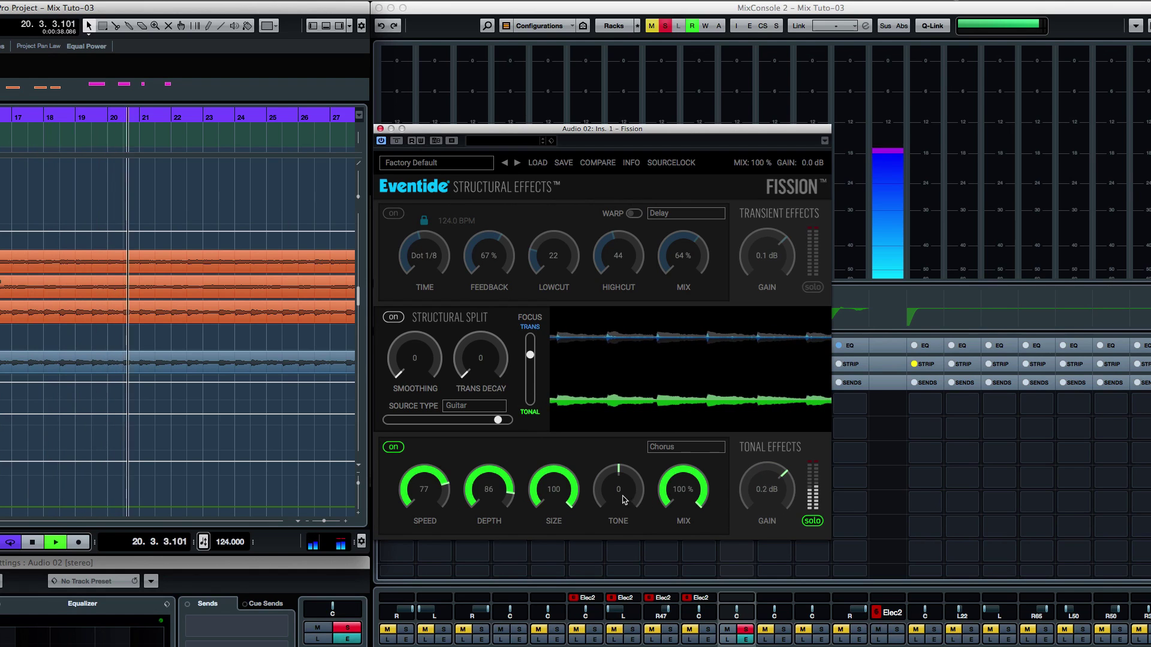
{"action": "mouse_move", "coordinate": [623, 499]}
{"action": "left_mouse_down"}
{"action": "mouse_move", "coordinate": [641, 453]}
{"action": "mouse_move", "coordinate": [620, 534]}
{"action": "mouse_move", "coordinate": [636, 491]}
{"action": "left_mouse_up"}
{"action": "key", "text": "space"}
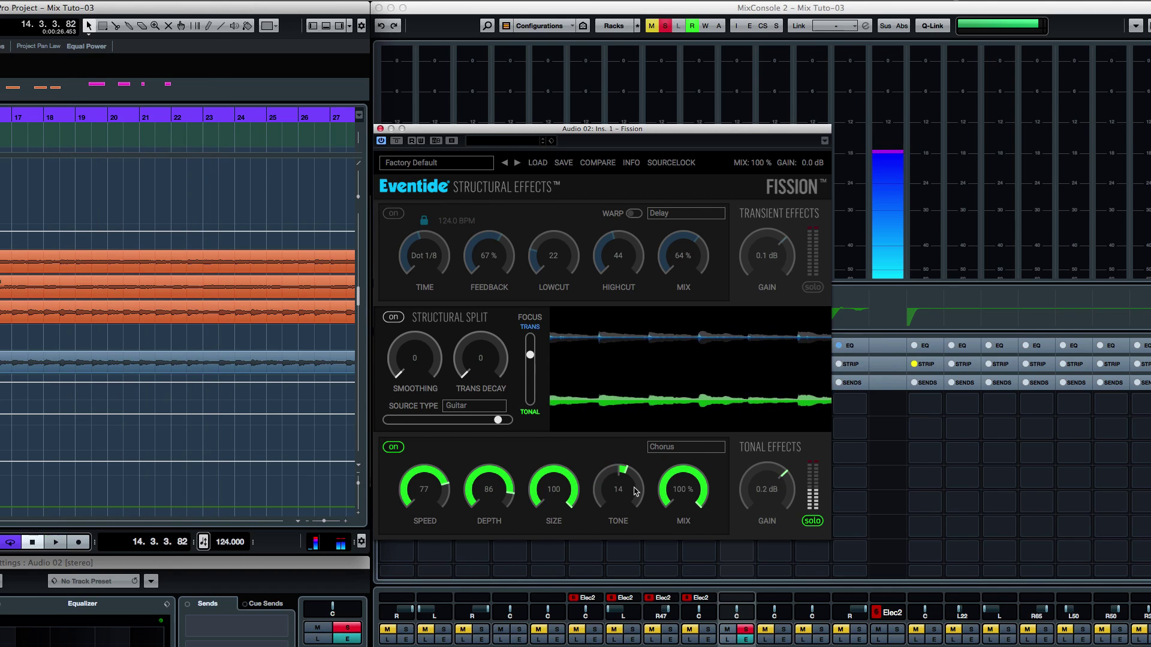
{"action": "key", "text": "space"}
{"action": "key", "text": "space"}
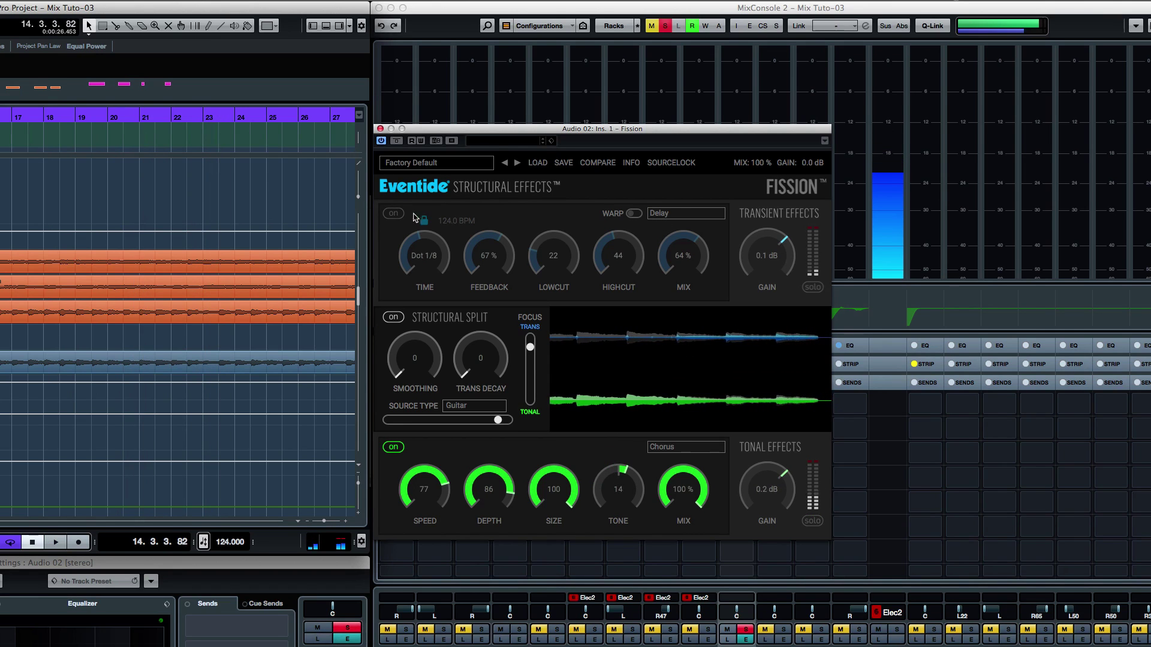
Switch on the transient Delay, set its feedback to 54 % and fine-tune Focus during playback.
{"action": "left_click", "coordinate": [394, 213]}
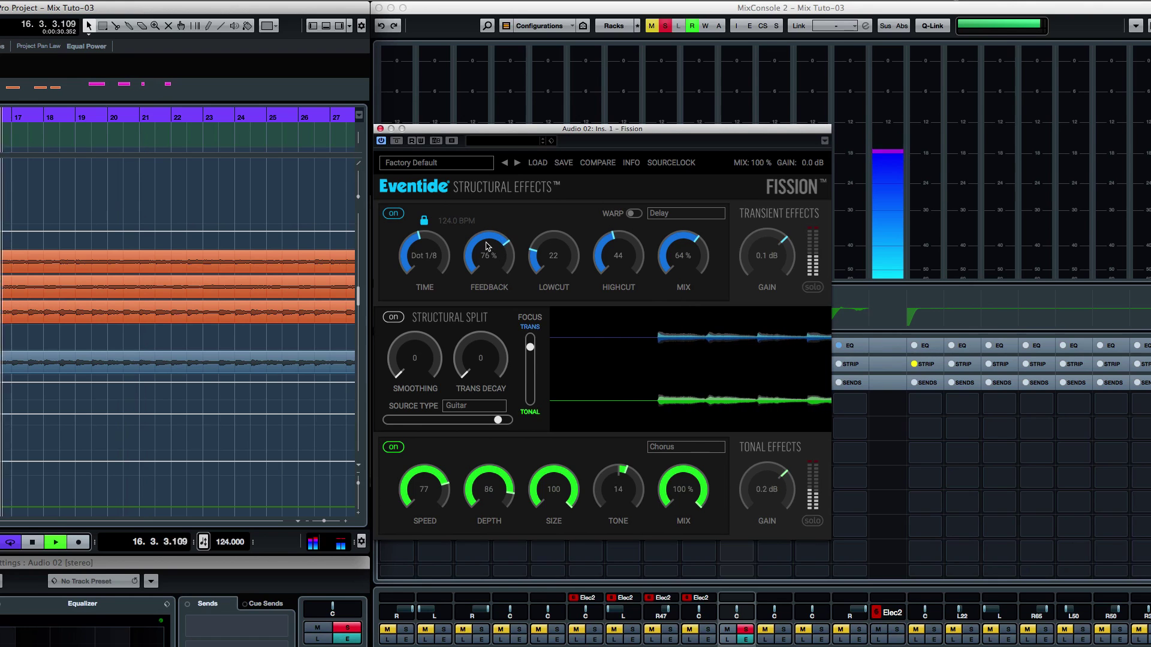
{"action": "left_click_drag", "start_coordinate": [530, 346], "coordinate": [533, 350]}
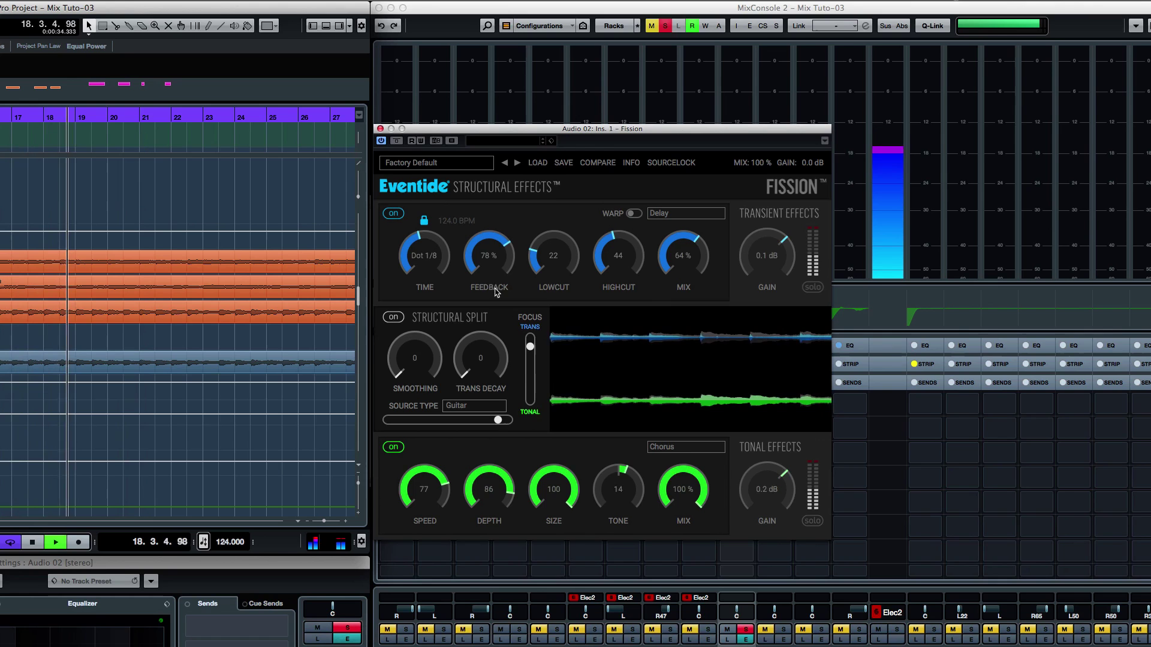
{"action": "mouse_move", "coordinate": [488, 276]}
{"action": "left_mouse_down"}
{"action": "mouse_move", "coordinate": [488, 251]}
{"action": "mouse_move", "coordinate": [485, 292]}
{"action": "left_mouse_up"}
{"action": "key", "text": "space"}
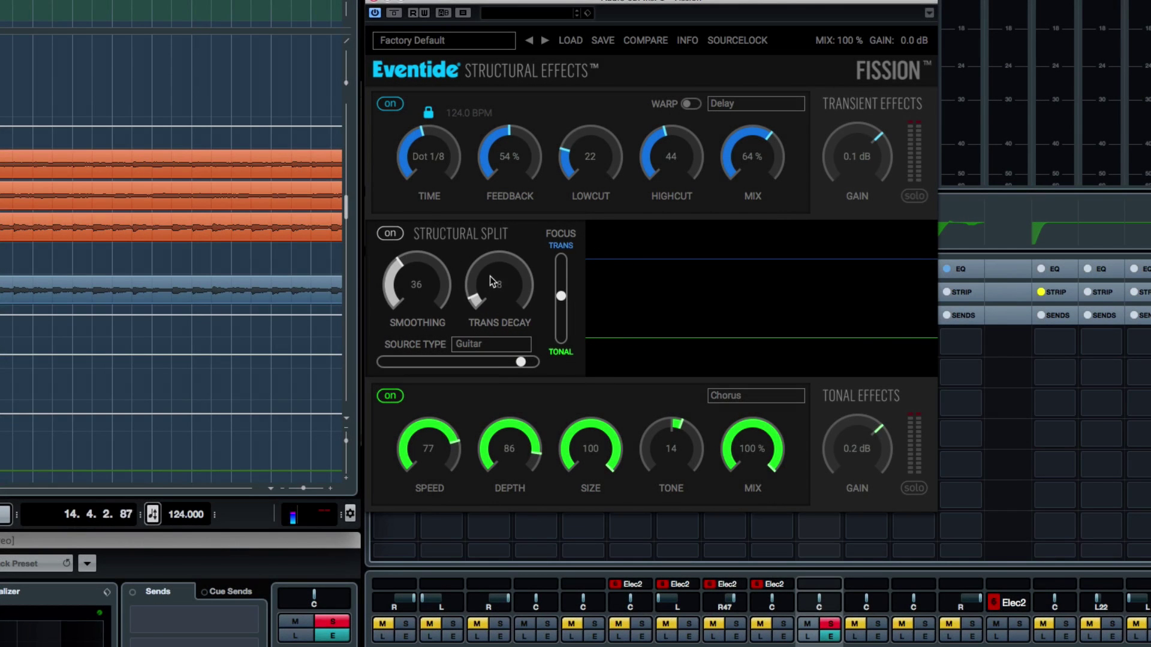
Set Structural Split Smoothing to 19 and Trans Decay to 19, and shift Focus slightly toward Trans during playback.
{"action": "left_click_drag", "start_coordinate": [493, 282], "coordinate": [490, 254]}
{"action": "left_click_drag", "start_coordinate": [420, 279], "coordinate": [399, 285]}
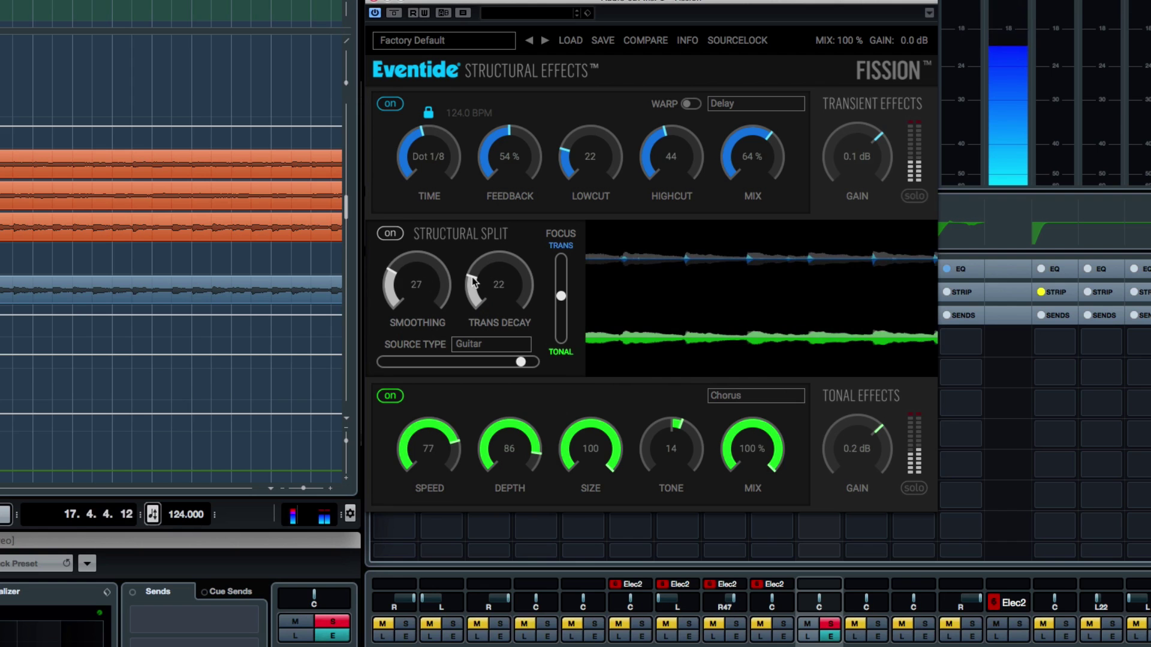
{"action": "left_click_drag", "start_coordinate": [473, 282], "coordinate": [470, 290]}
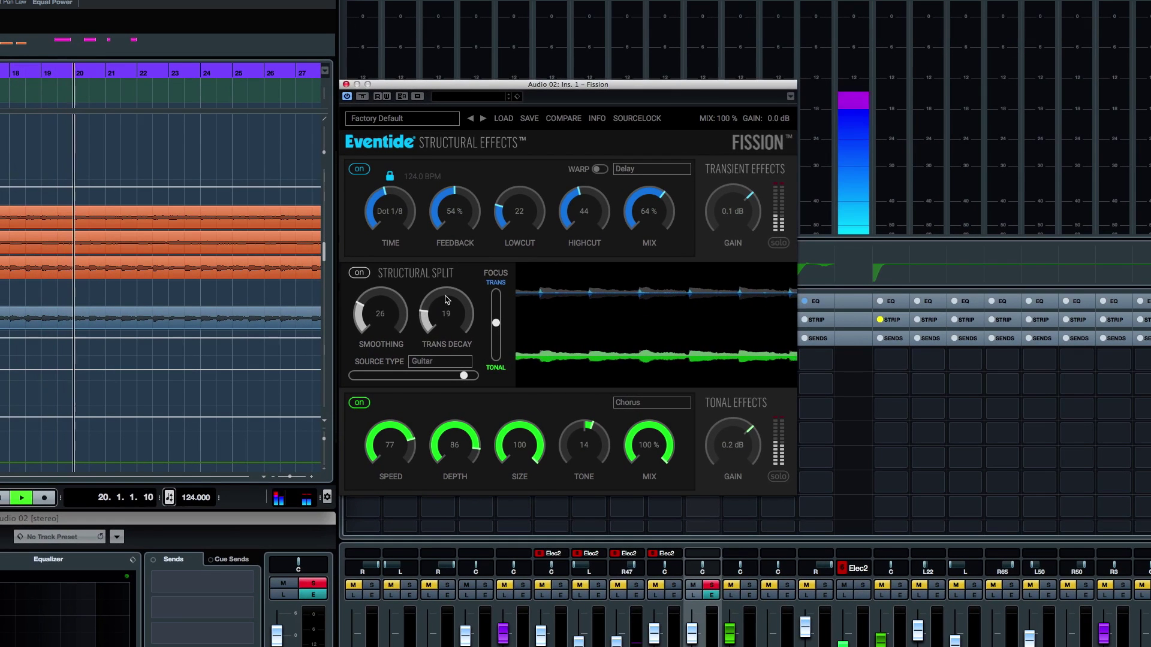
{"action": "left_click_drag", "start_coordinate": [496, 323], "coordinate": [443, 322]}
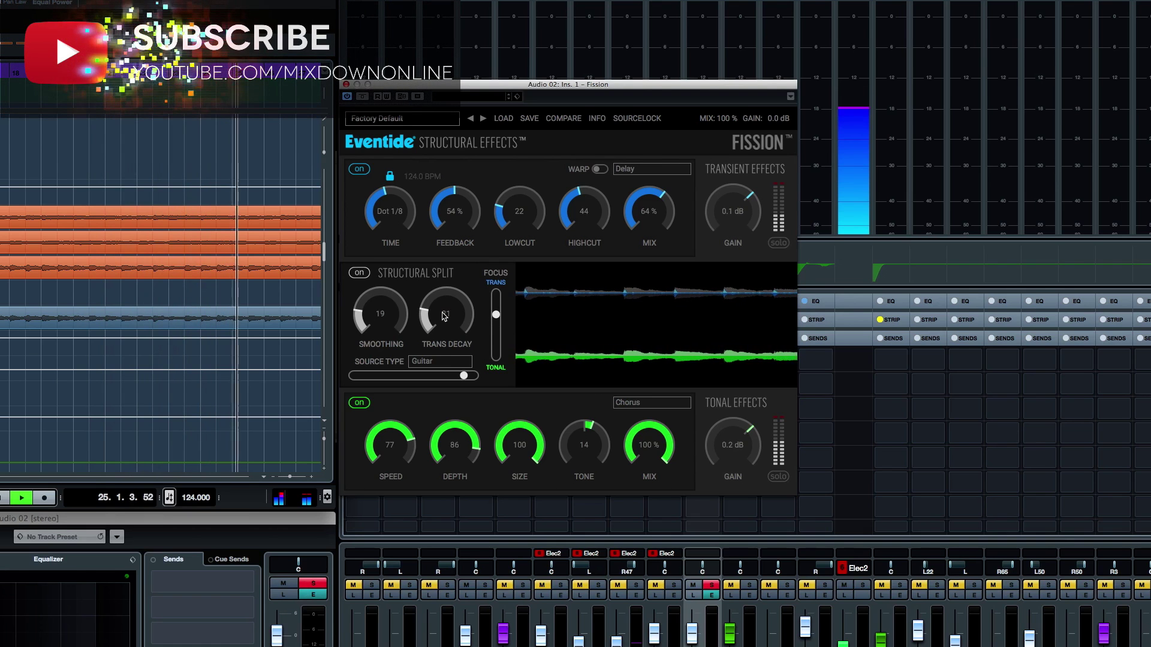
{"action": "key", "text": "space"}
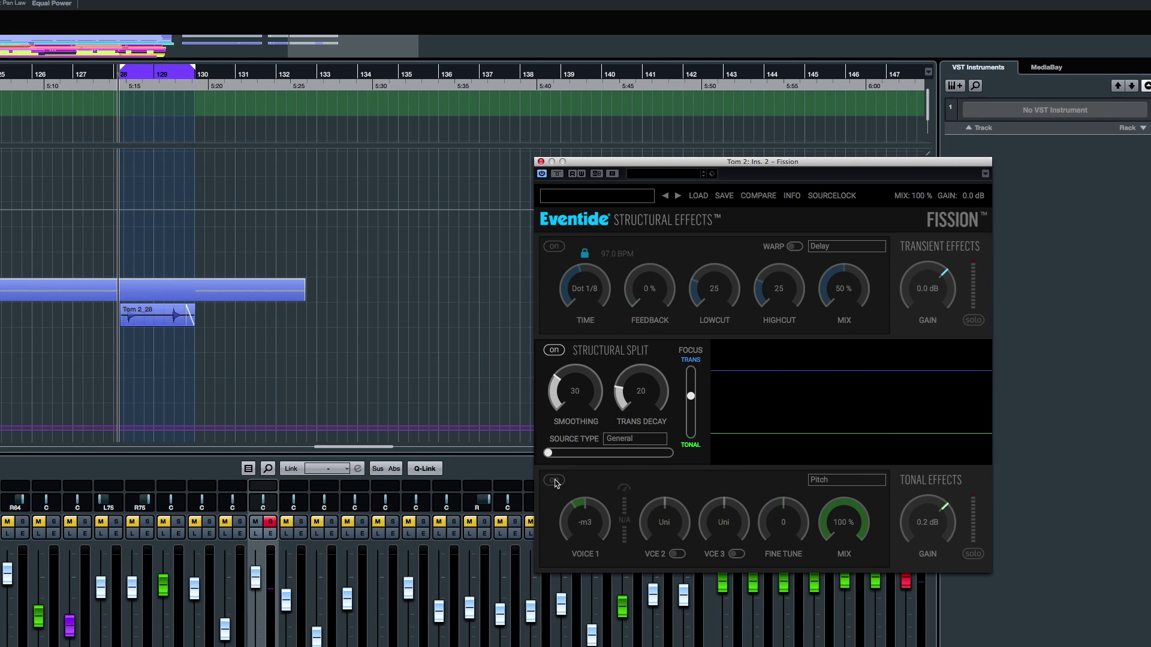
Play the Tom 2 fill with the tonal part soloed and nudge Focus slightly toward Trans.
{"action": "key", "text": "space"}
{"action": "key", "text": "space"}
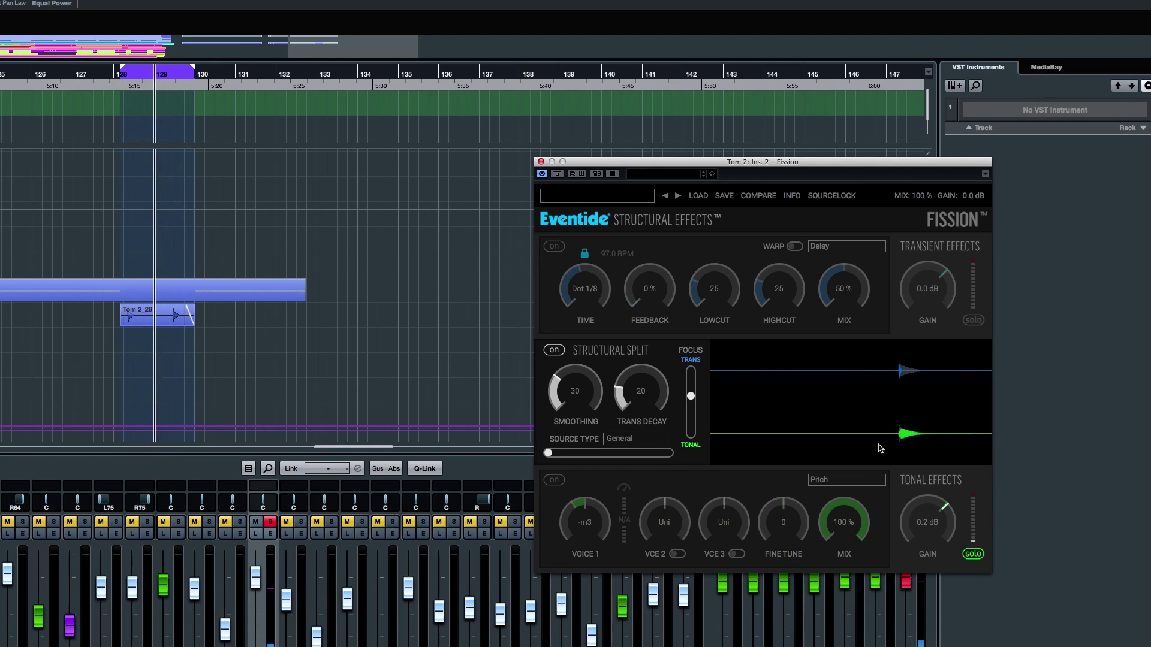
{"action": "left_click_drag", "start_coordinate": [692, 400], "coordinate": [691, 393]}
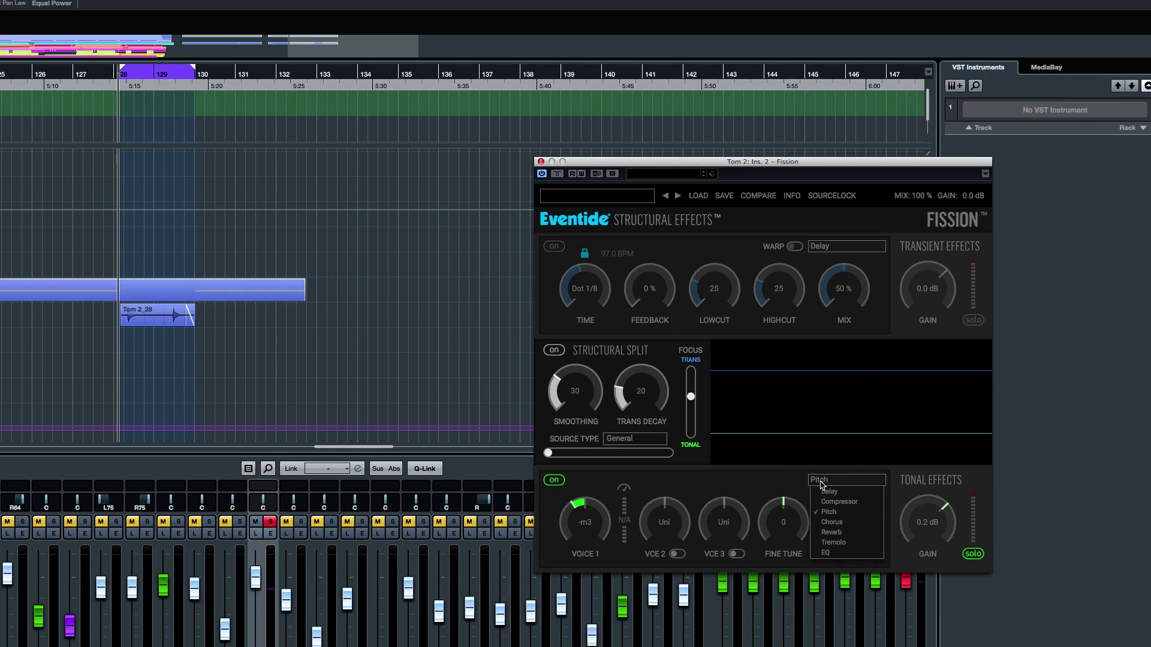
Keep Pitch as the tonal effect on Tom 2, then raise Smoothing to 45 and lower it again.
{"action": "left_click", "coordinate": [740, 486]}
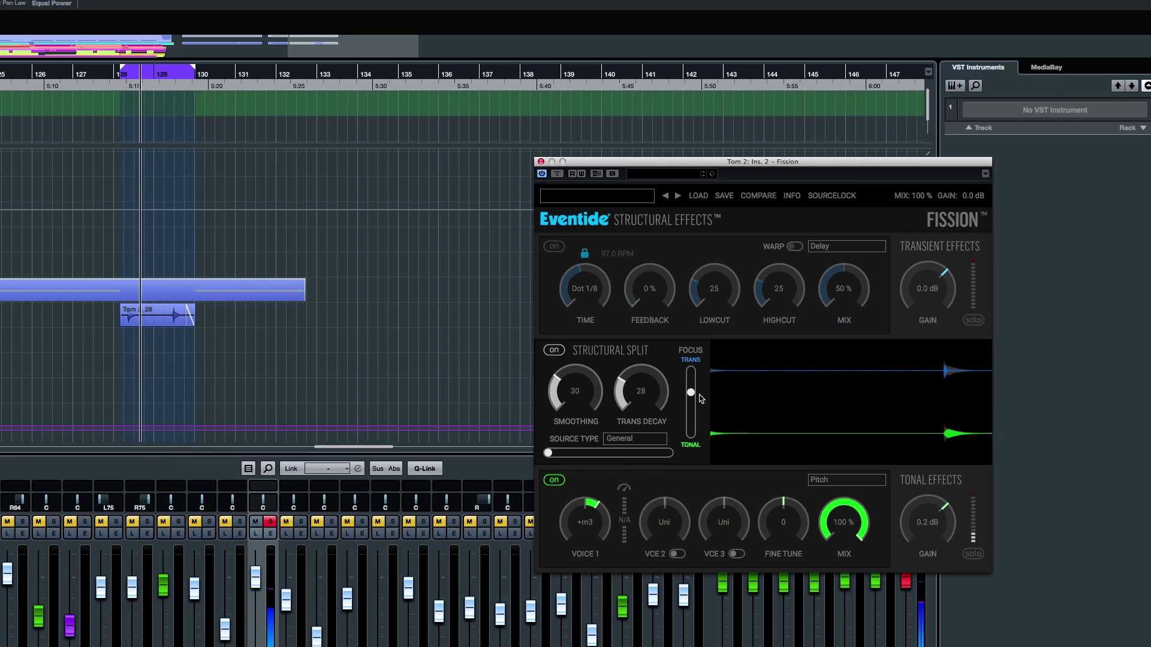
{"action": "scroll", "coordinate": [585, 392], "scroll_direction": "up", "scroll_amount": 5}
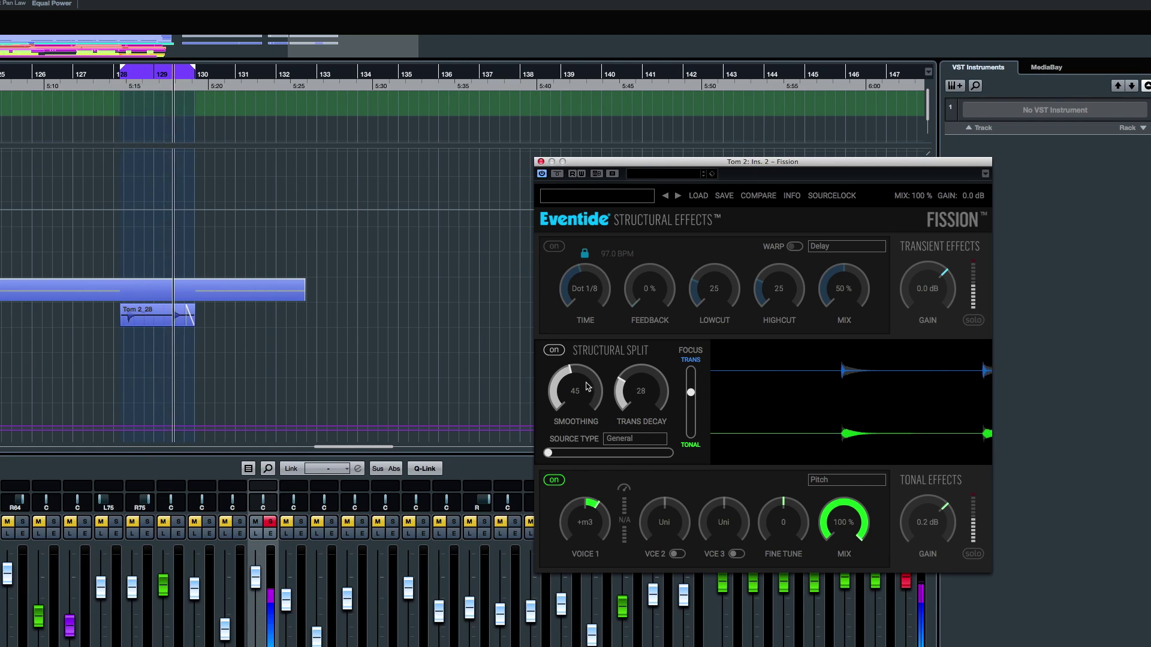
{"action": "scroll", "coordinate": [584, 392], "scroll_direction": "down", "scroll_amount": 4}
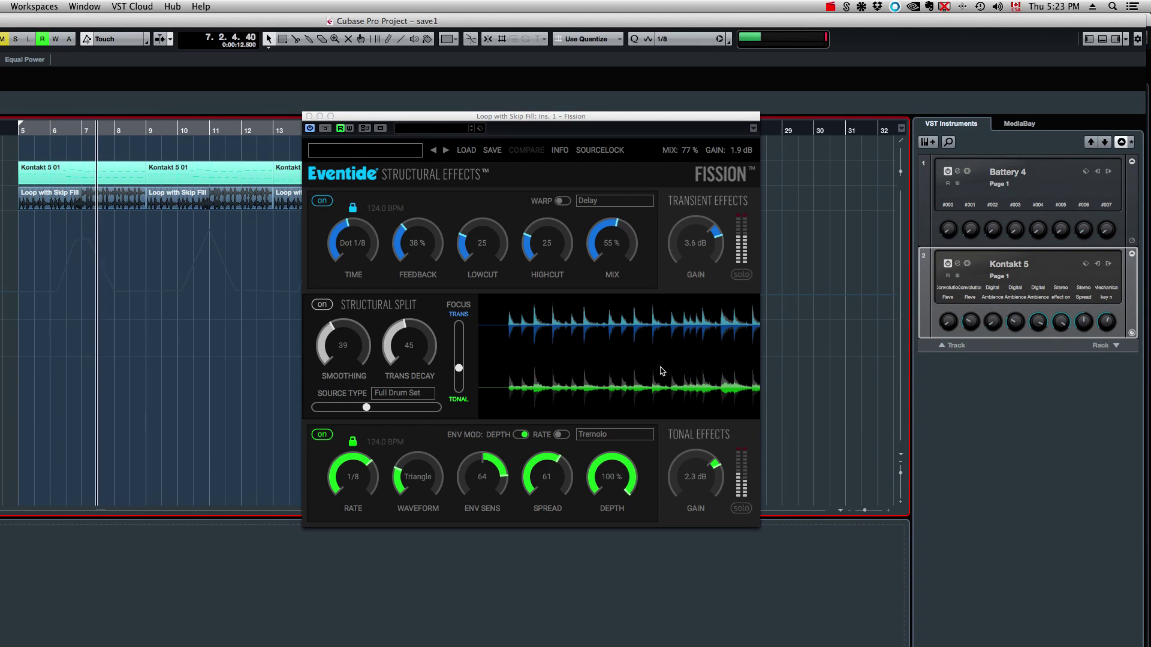
Switch off both the transient and tonal effects on the drum loop and play it unprocessed.
{"action": "key", "text": "space"}
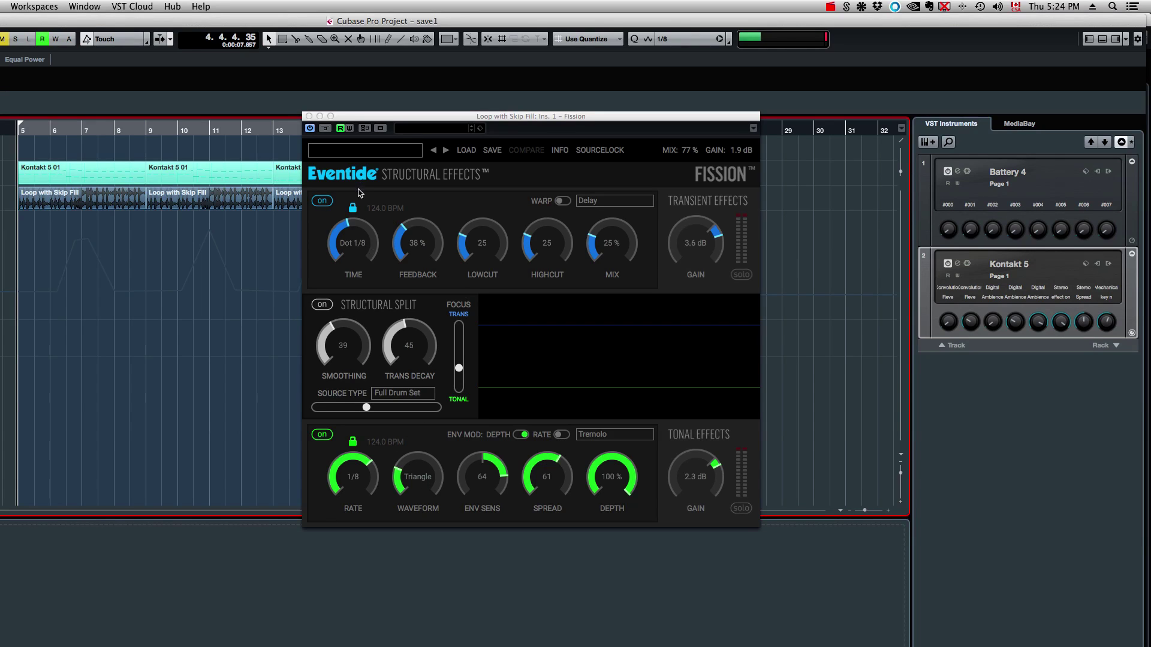
{"action": "left_click", "coordinate": [326, 435]}
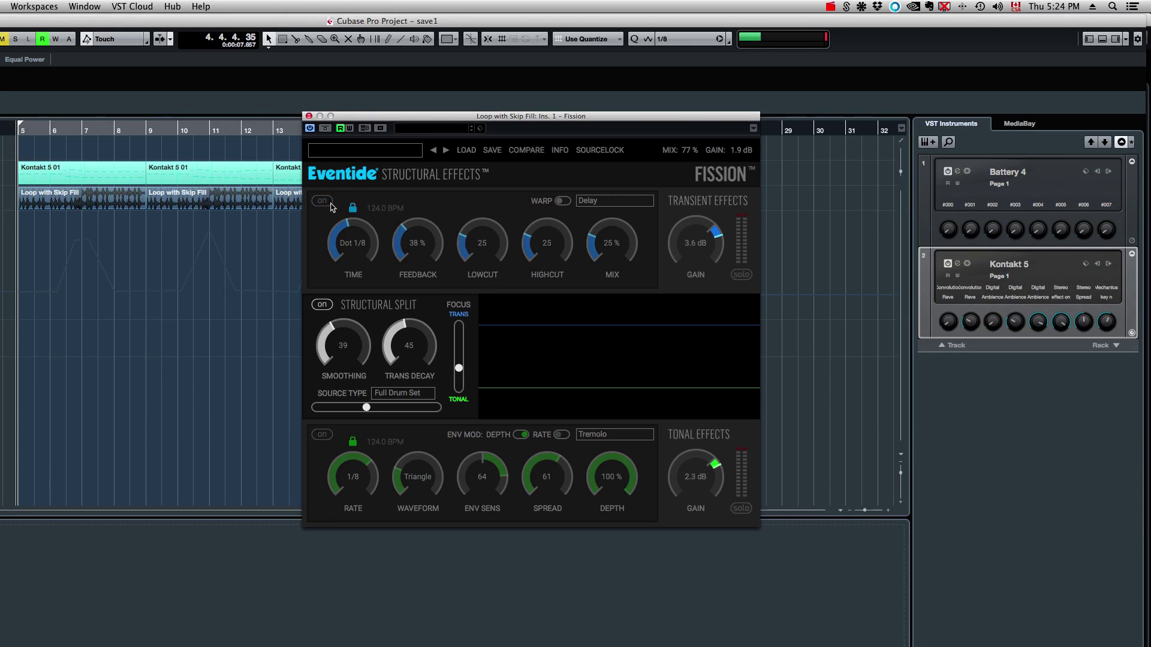
{"action": "key", "text": "space"}
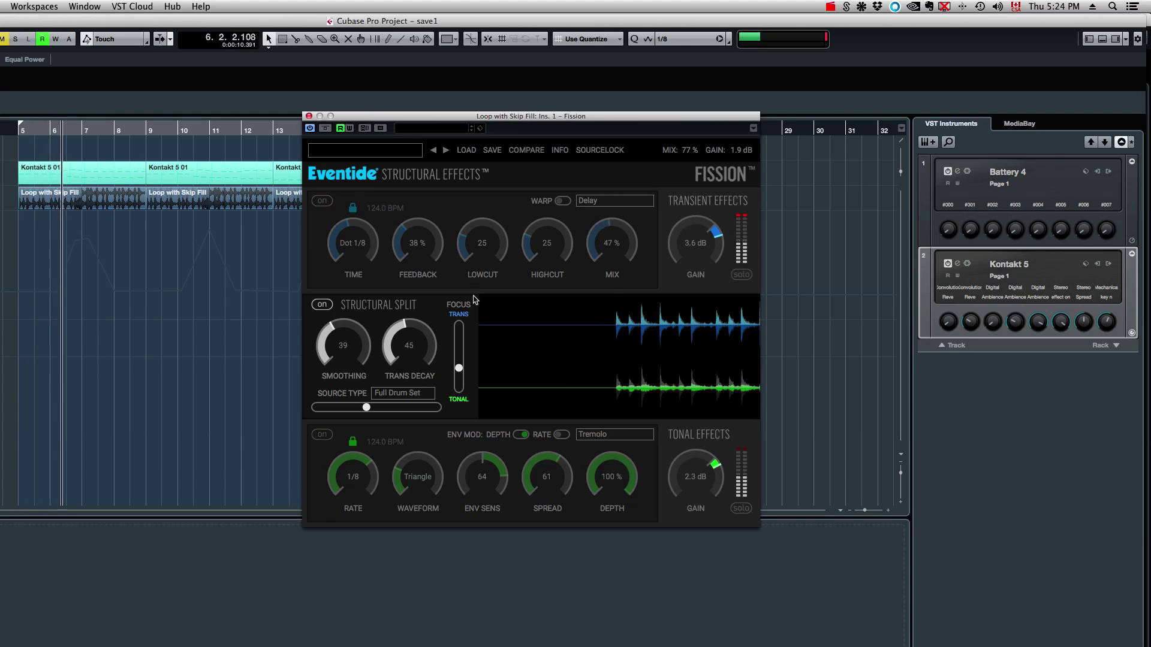
Switch on the transient Delay and tonal Tremolo, and compare the drum loop with Fission bypassed and active.
{"action": "left_click", "coordinate": [318, 204]}
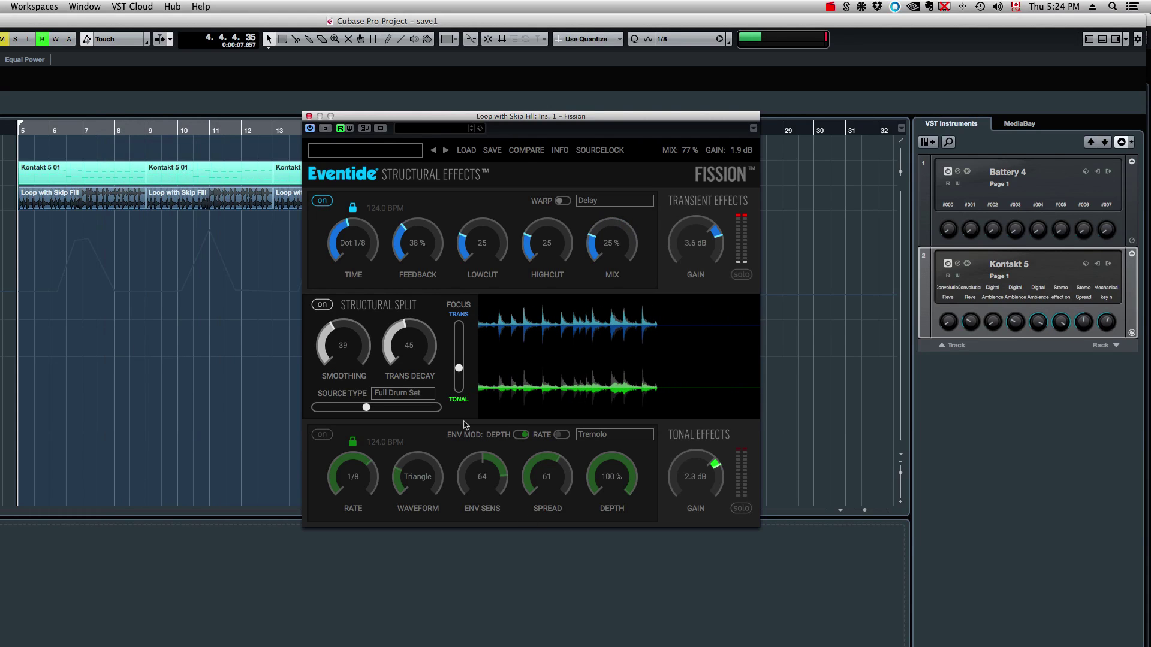
{"action": "left_click", "coordinate": [322, 434]}
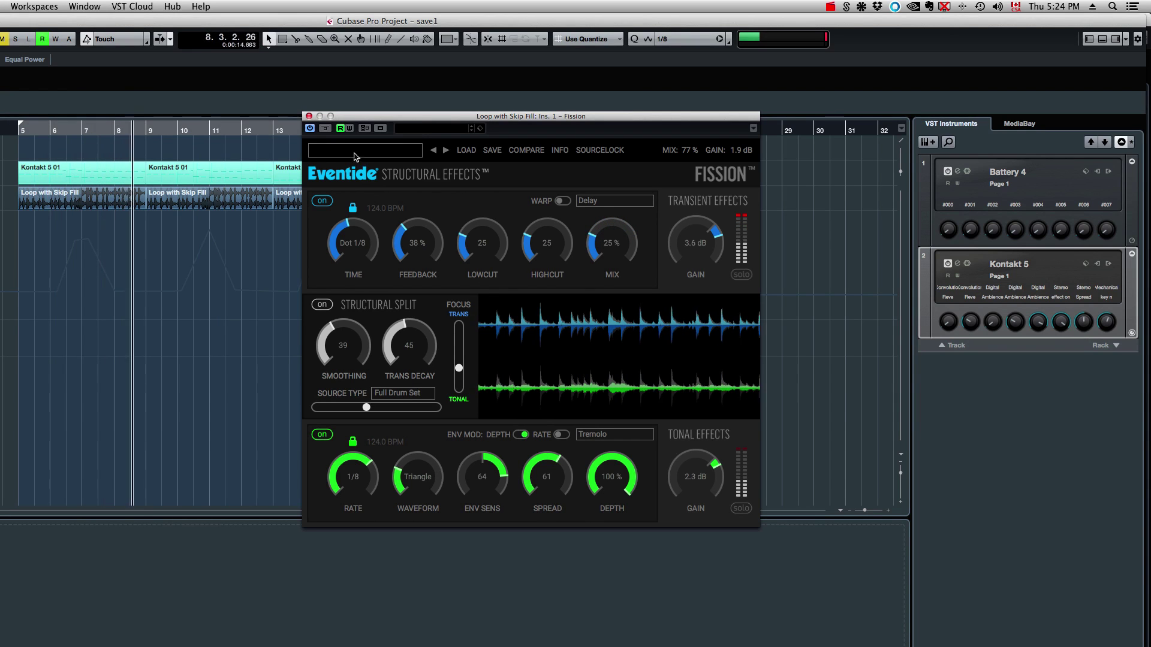
{"action": "left_click", "coordinate": [327, 128]}
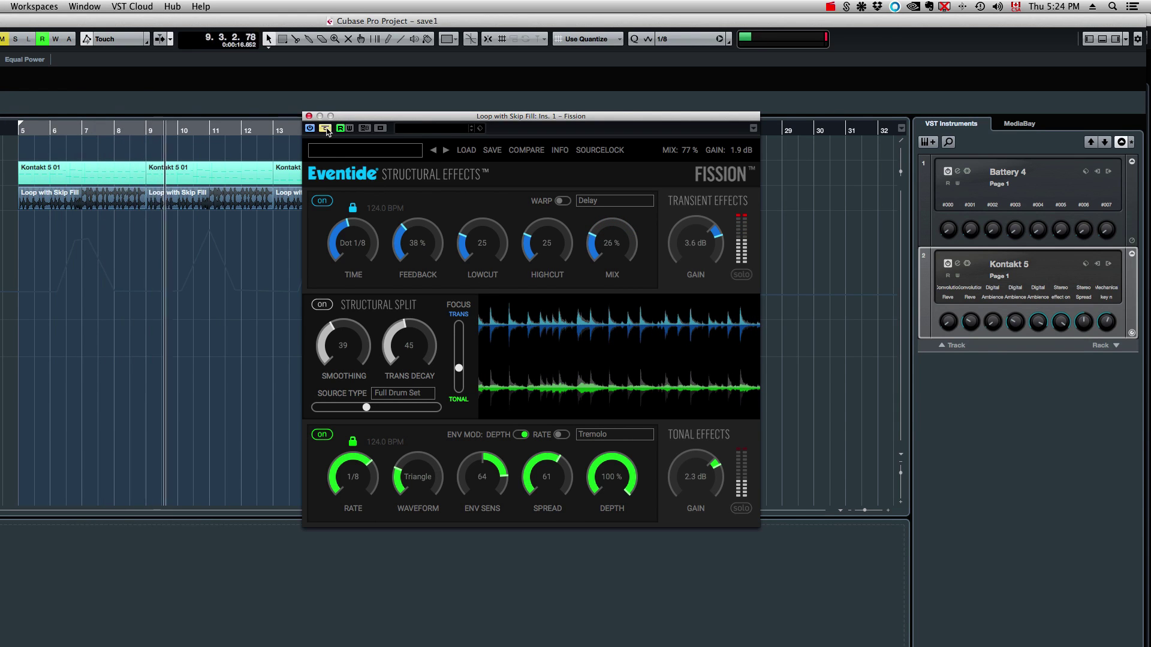
{"action": "left_click", "coordinate": [325, 129]}
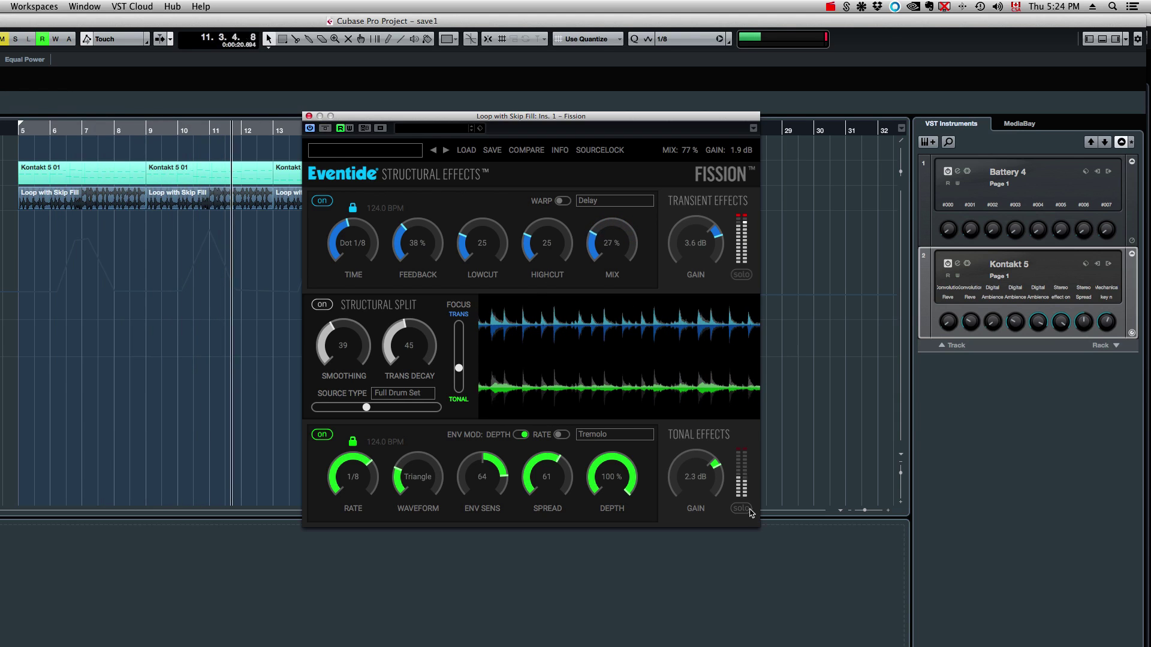
Audition the drum loop with the Transient Effects soloed, then stop playback and release the solo.
{"action": "left_click", "coordinate": [741, 275]}
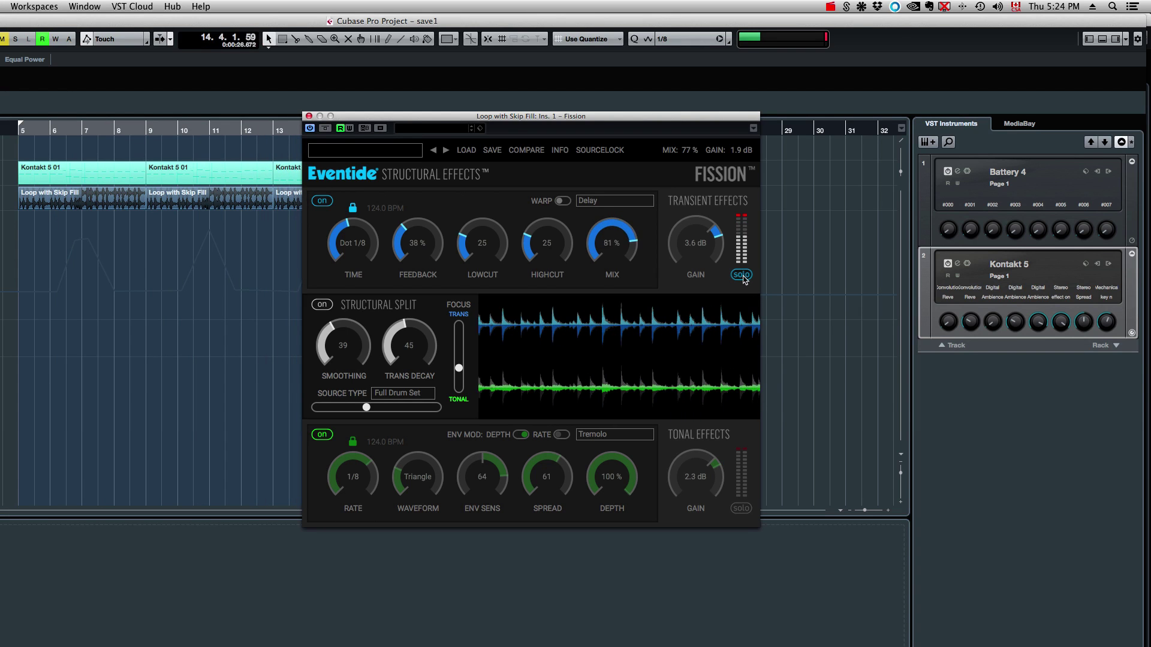
{"action": "key", "text": "space"}
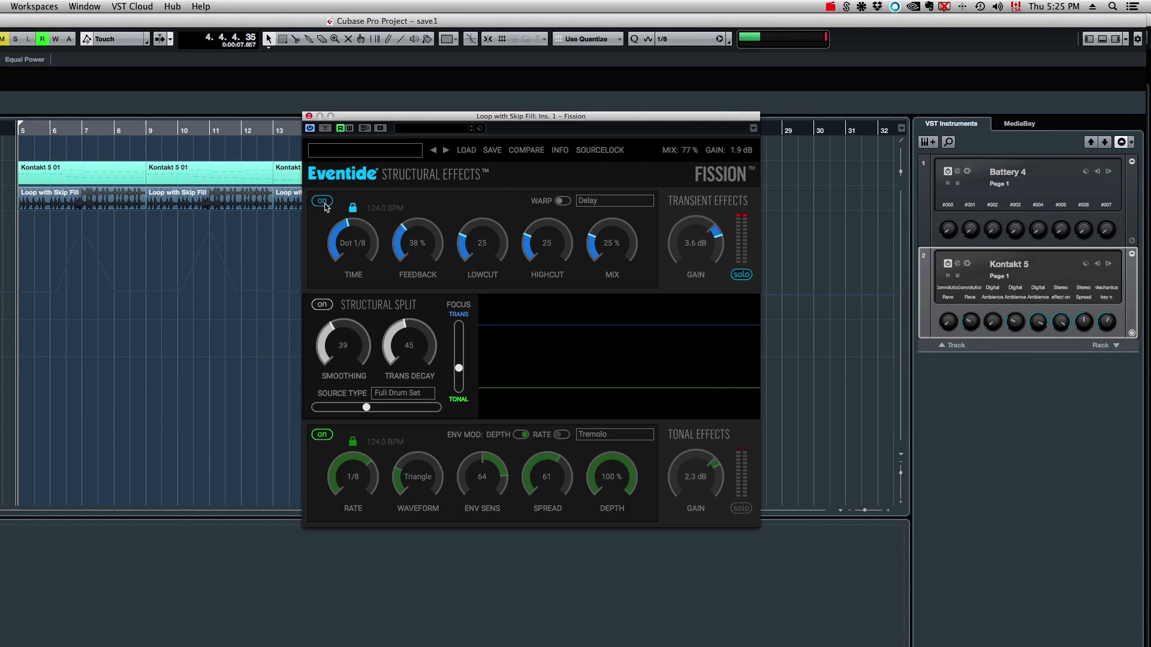
{"action": "left_click", "coordinate": [742, 275]}
Play the full drum loop, solo the Tonal Effects and stop playback.
{"action": "key", "text": "space"}
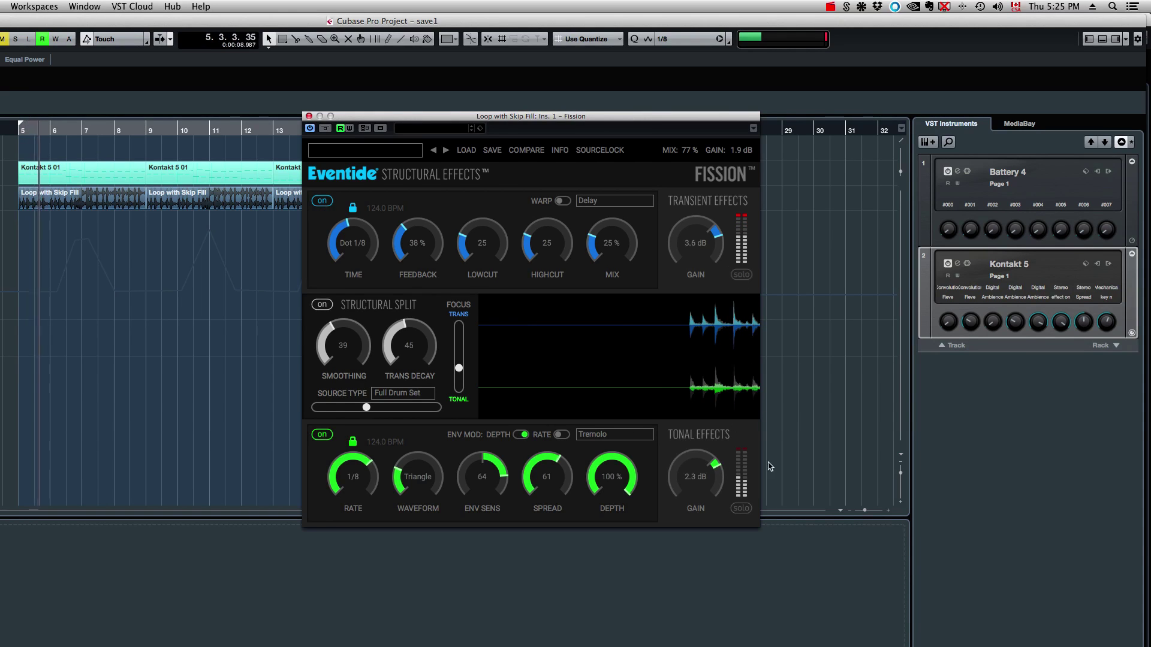
{"action": "left_click", "coordinate": [741, 509]}
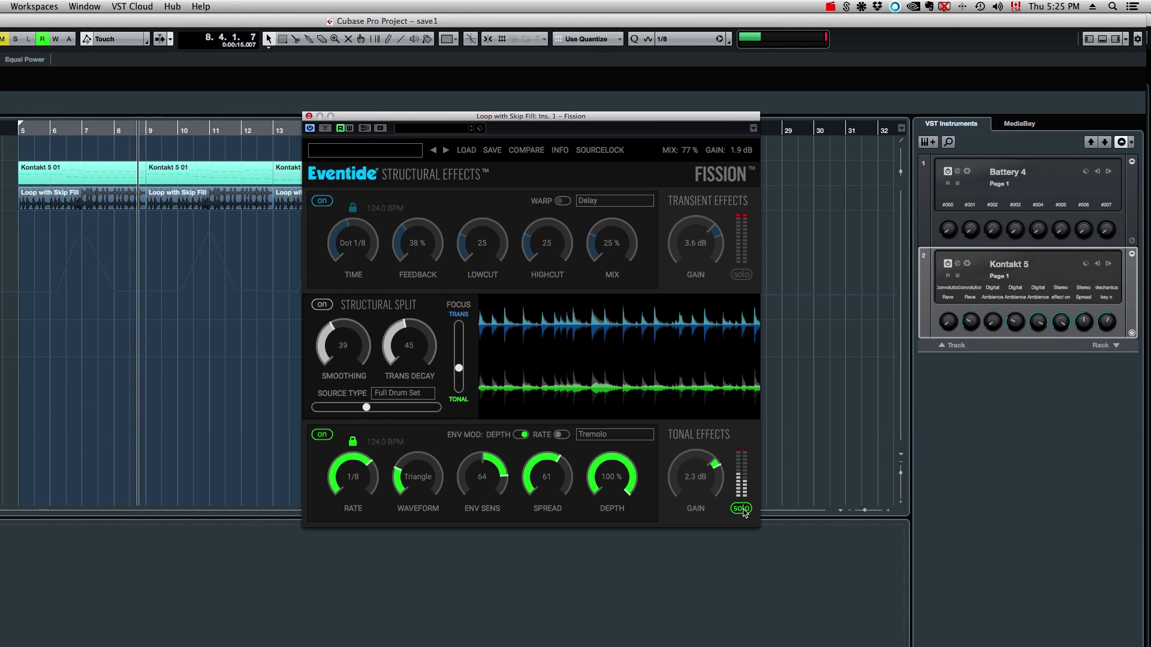
{"action": "key", "text": "space"}
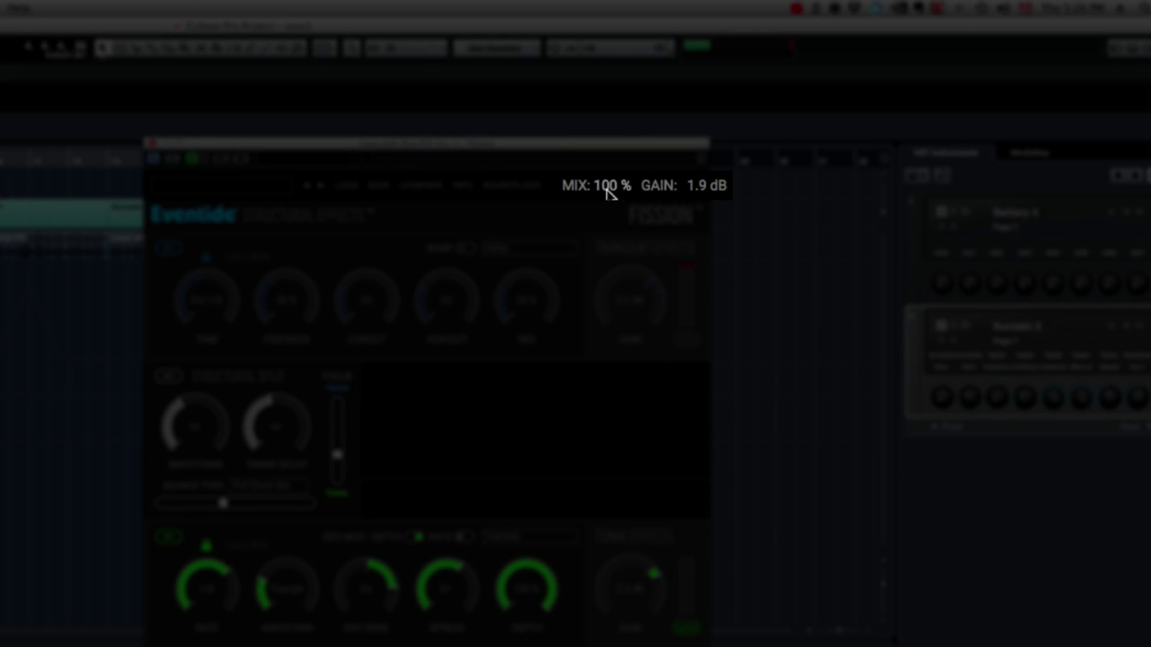
Set Fission's overall Mix to 77 % and play the drum loop with the tonal part soloed.
{"action": "mouse_move", "coordinate": [621, 185]}
{"action": "left_mouse_down"}
{"action": "mouse_move", "coordinate": [621, 204]}
{"action": "mouse_move", "coordinate": [623, 189]}
{"action": "left_mouse_up"}
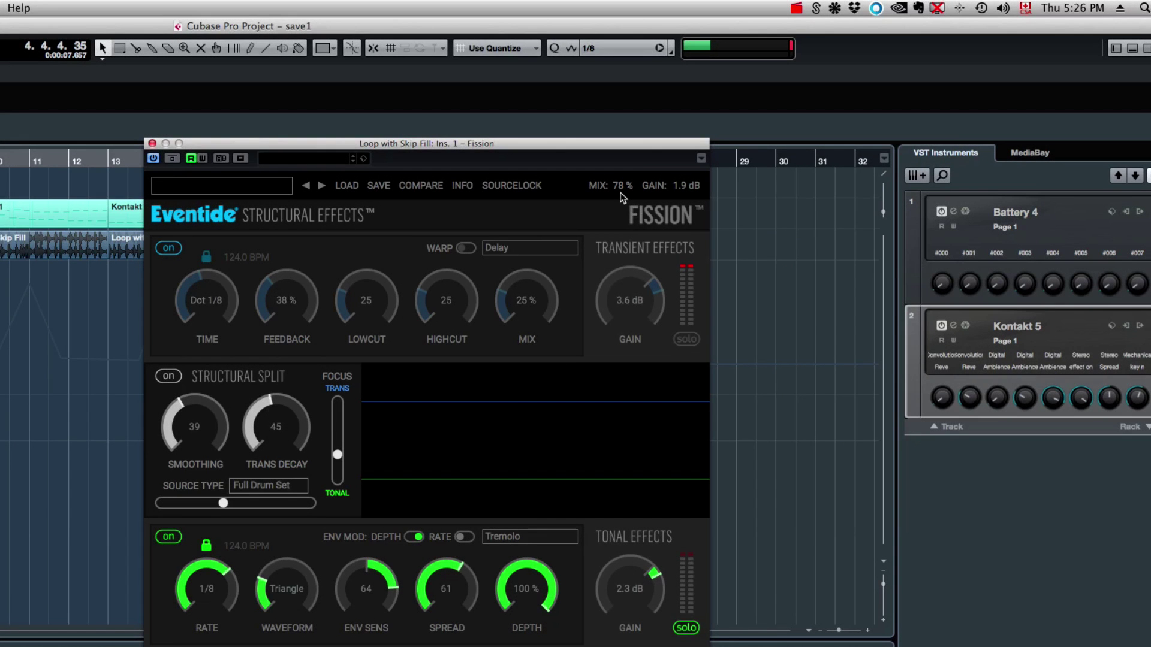
{"action": "double_click", "coordinate": [618, 186]}
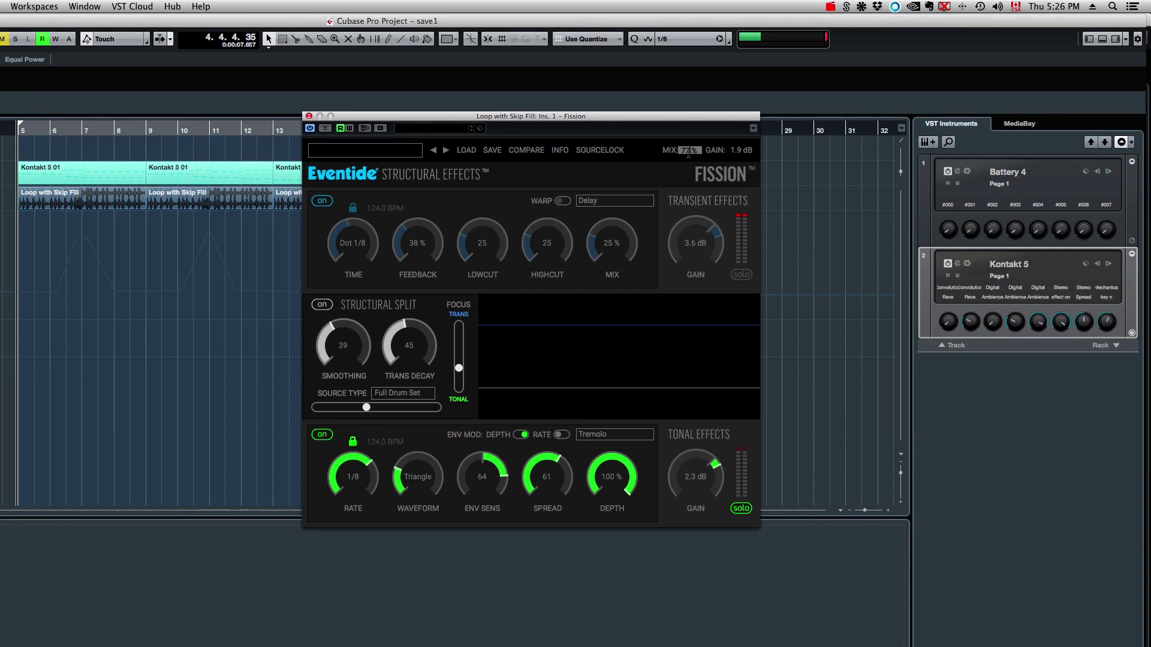
{"action": "key", "text": "Return"}
{"action": "key", "text": "space"}
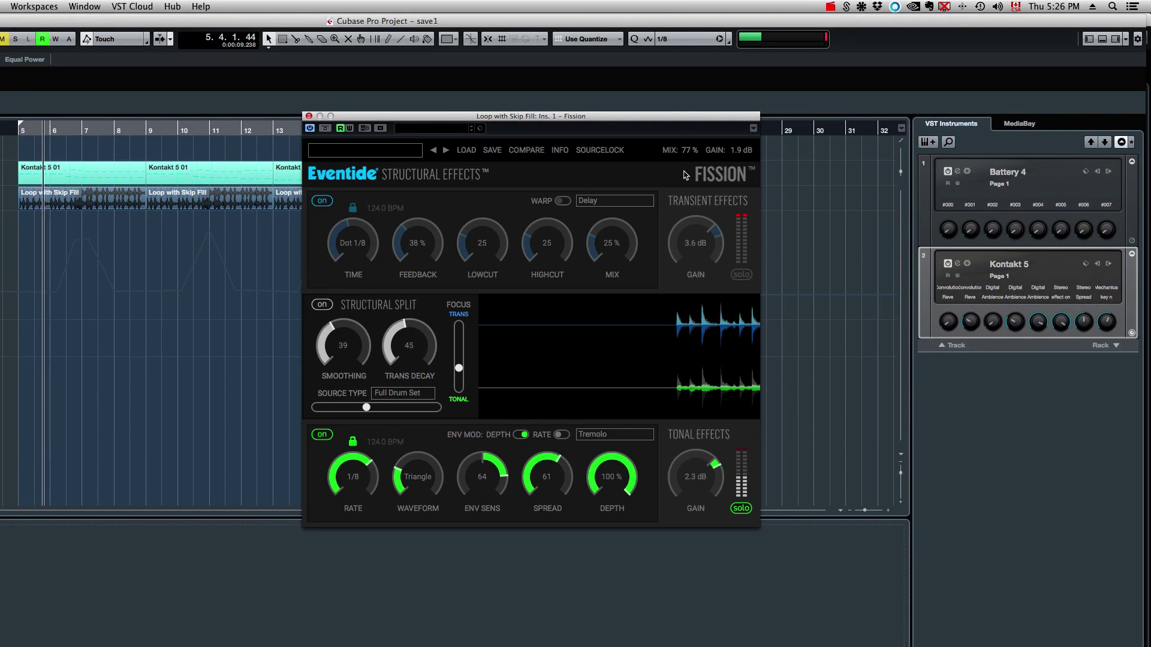